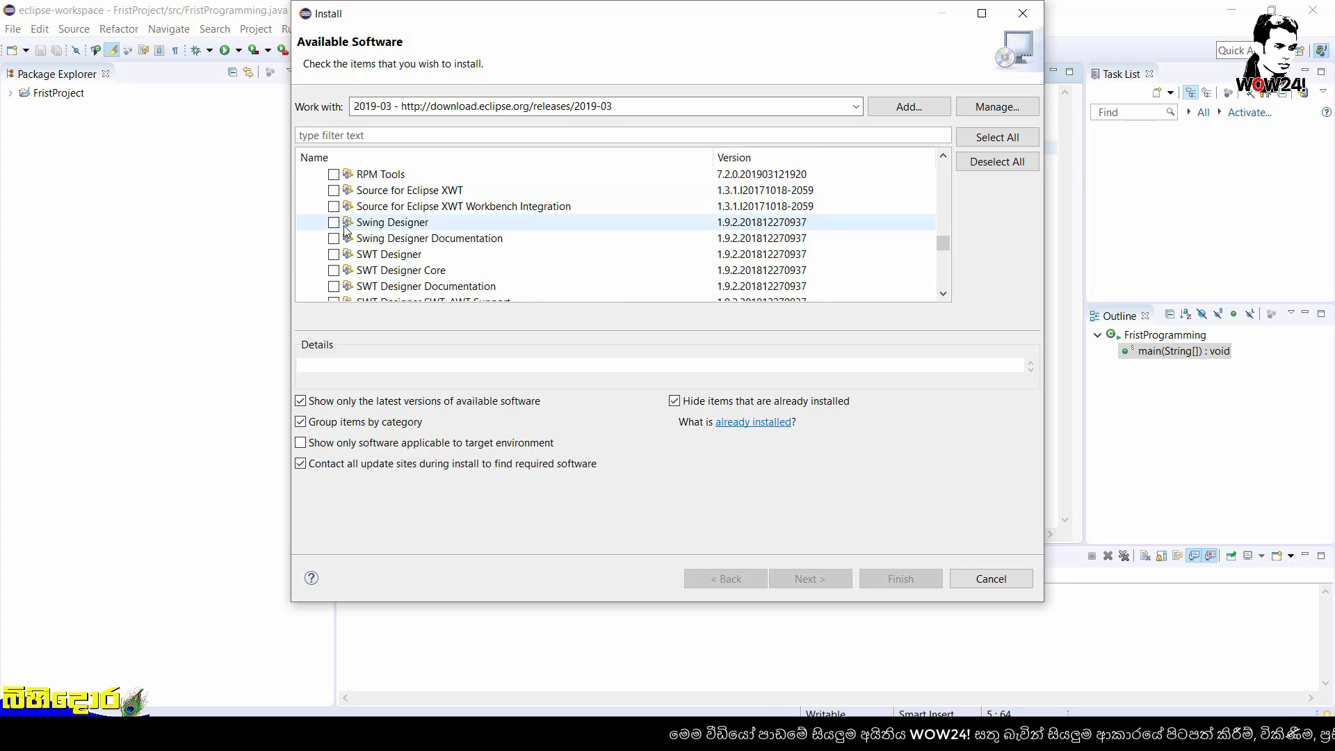
Select Swing Designer, its documentation, and the SWT Designer, Core, Documentation, SWT_AWT Support and XWT Support features for installation
left_click(334, 222)
left_click(333, 239)
left_click(334, 255)
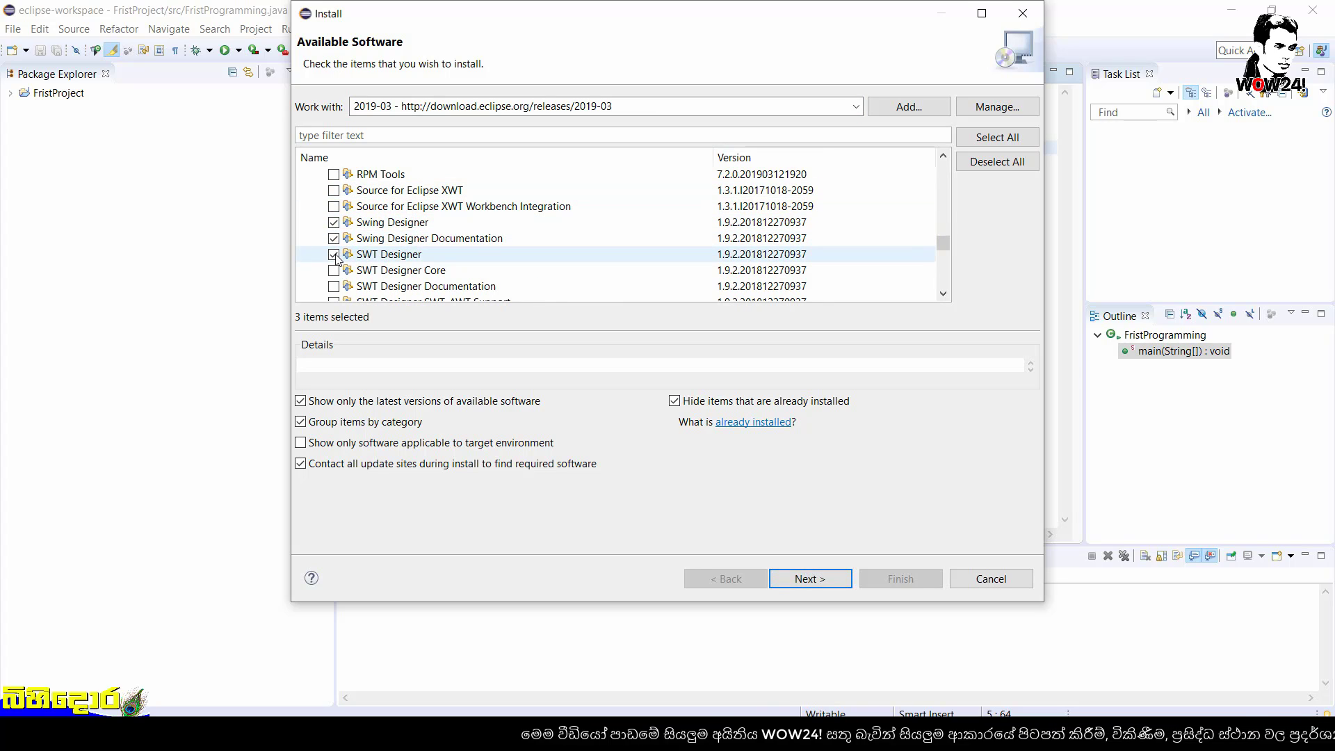
left_click(334, 271)
scroll(336, 285, "down", 2)
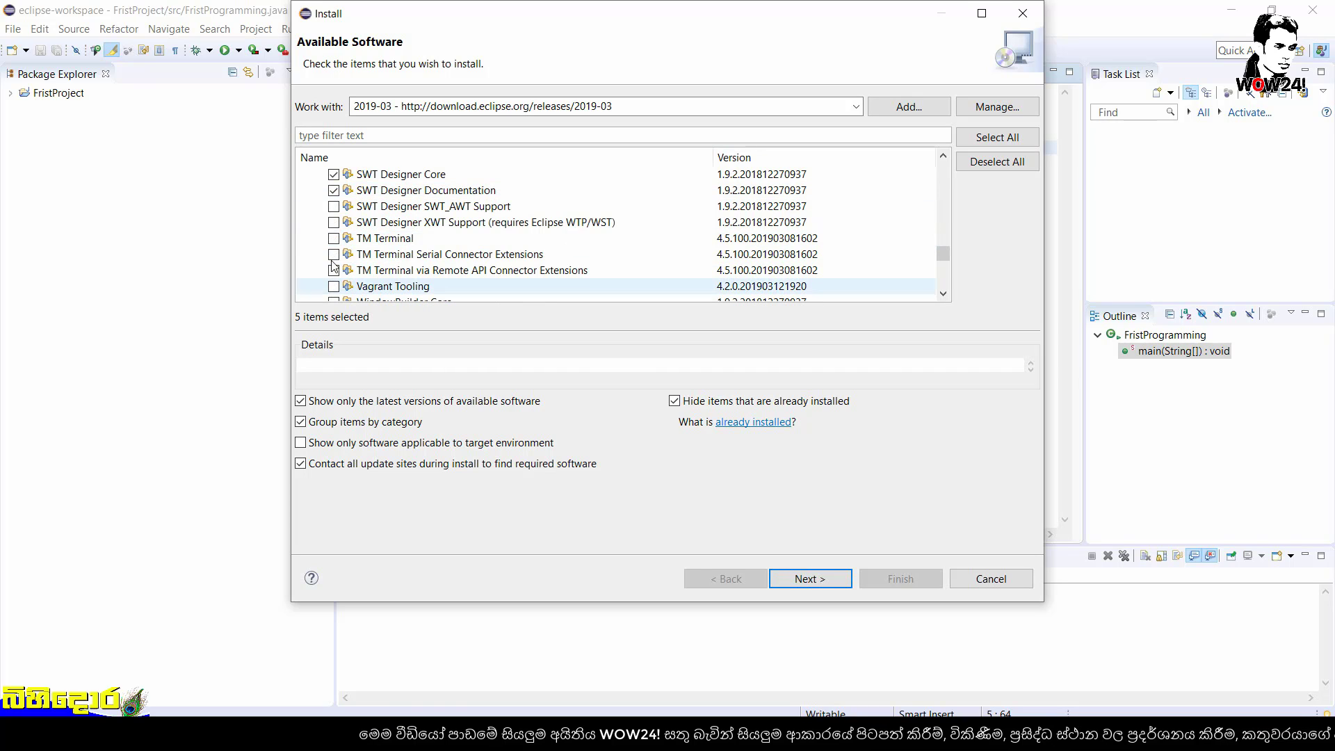
left_click(334, 207)
left_click(334, 222)
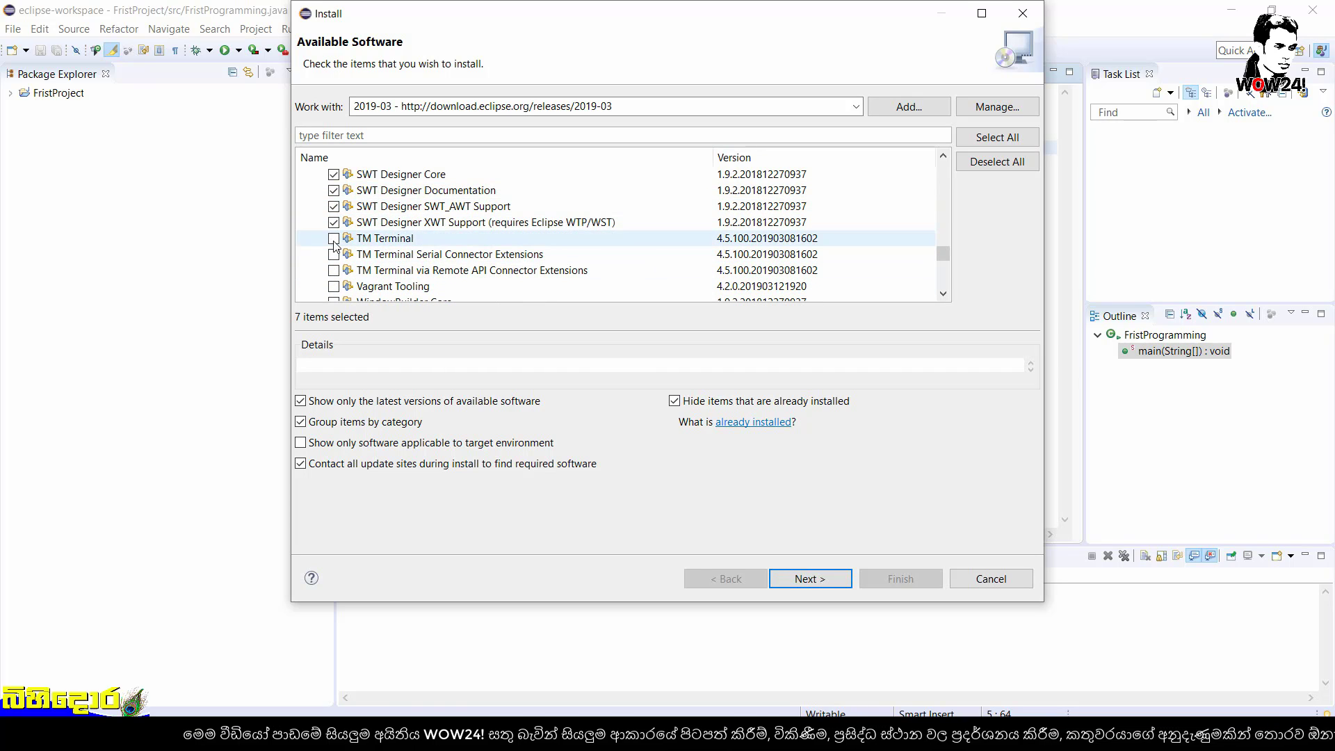
Add TM Terminal, its Serial Connector and Remote API Connector extensions, and Vagrant Tooling to the items for installation
left_click(334, 238)
left_click(334, 254)
left_click(333, 271)
left_click(334, 287)
Select WindowBuilder Core, Core Documentation, Core UI, GroupLayout Support, Java Core and XML Core for installation
scroll(334, 288, "down", 1)
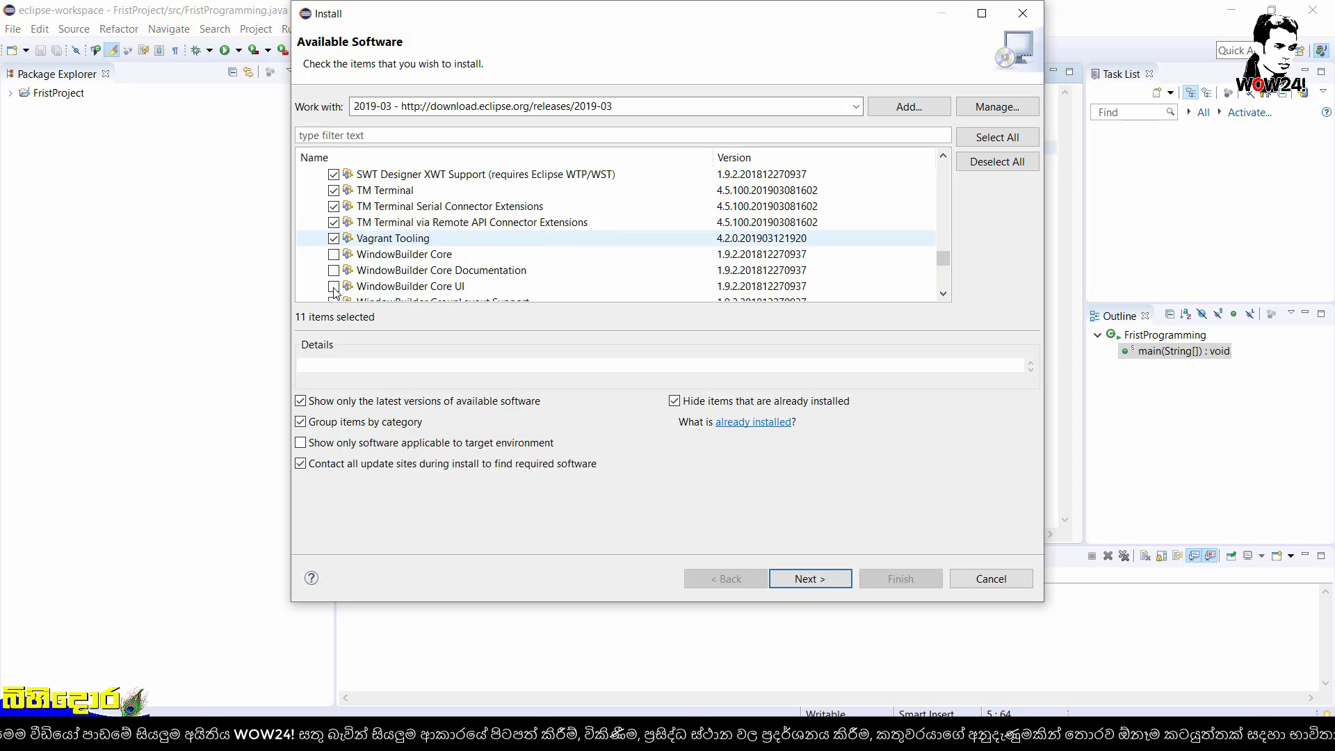
left_click(334, 255)
left_click(334, 270)
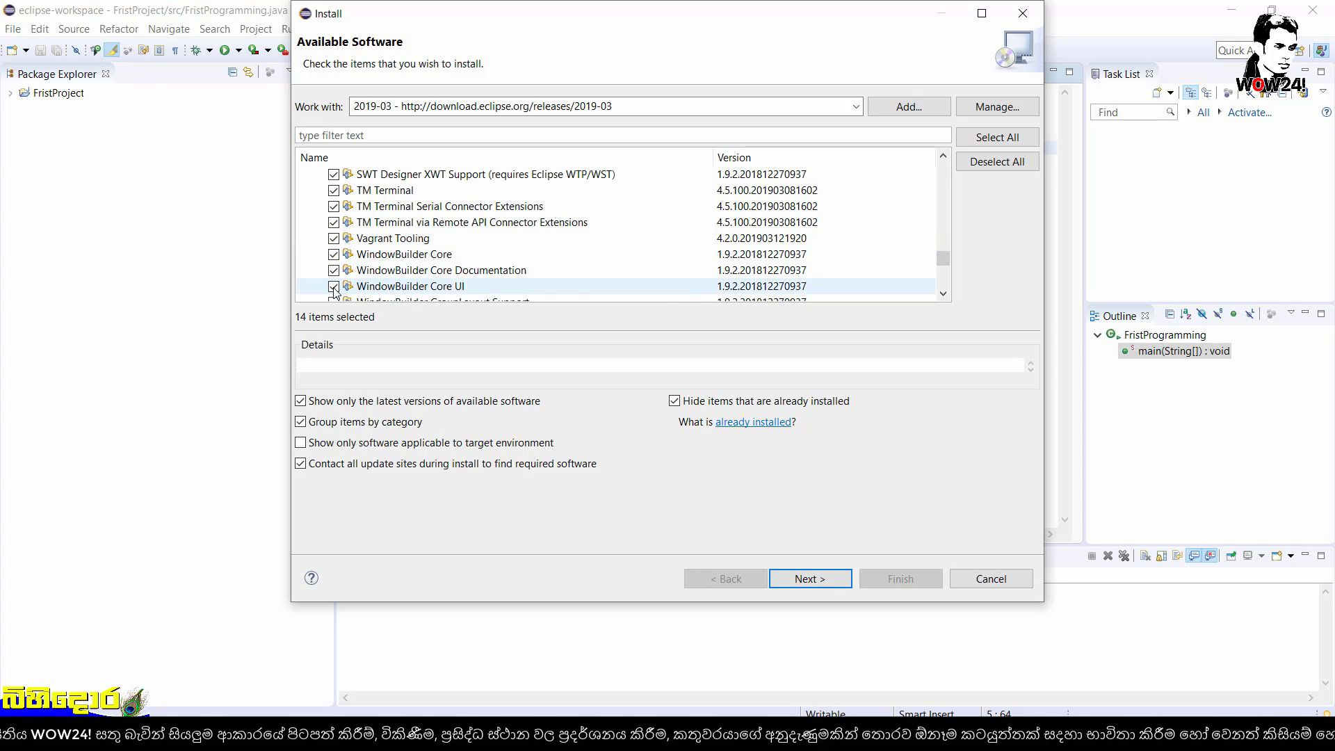
scroll(333, 289, "down", 1)
left_click(334, 255)
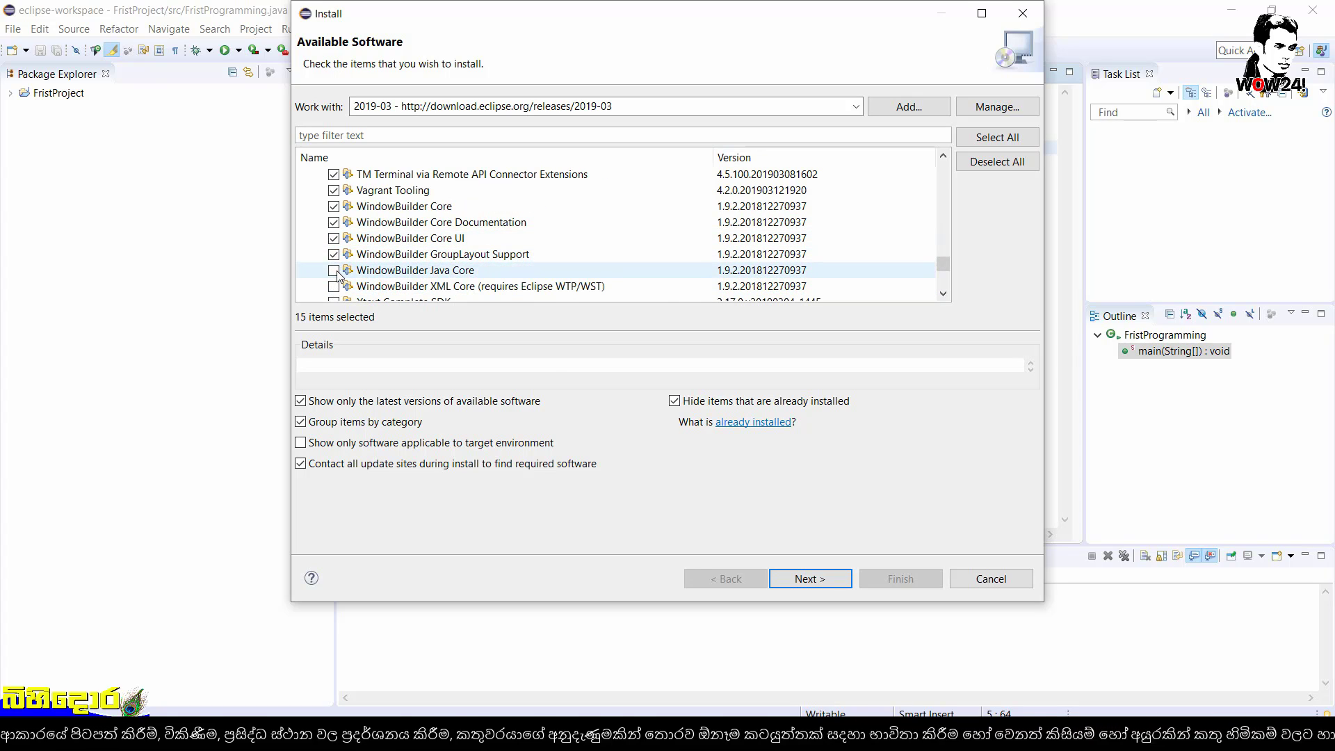
left_click(334, 271)
scroll(334, 287, "down", 1)
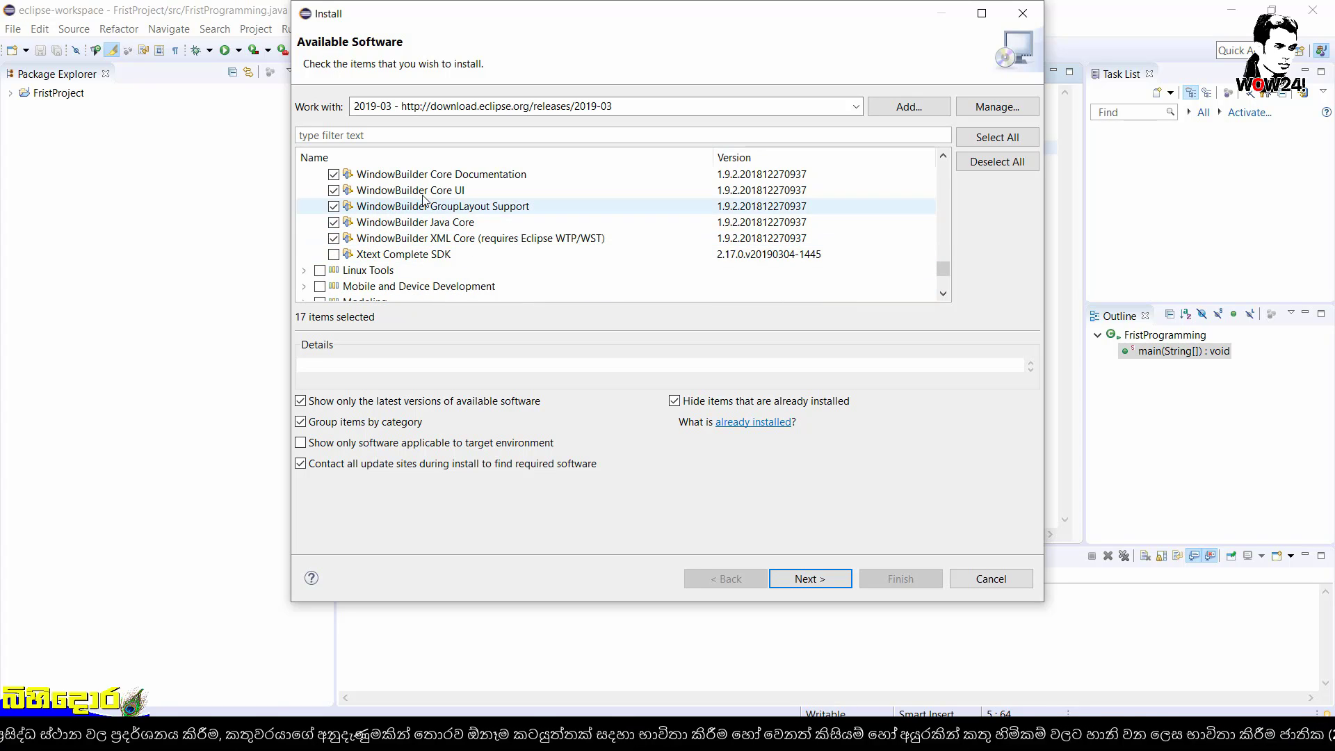
Review and accept the Eclipse Foundation license agreements and start installing the selected features
left_click(808, 580)
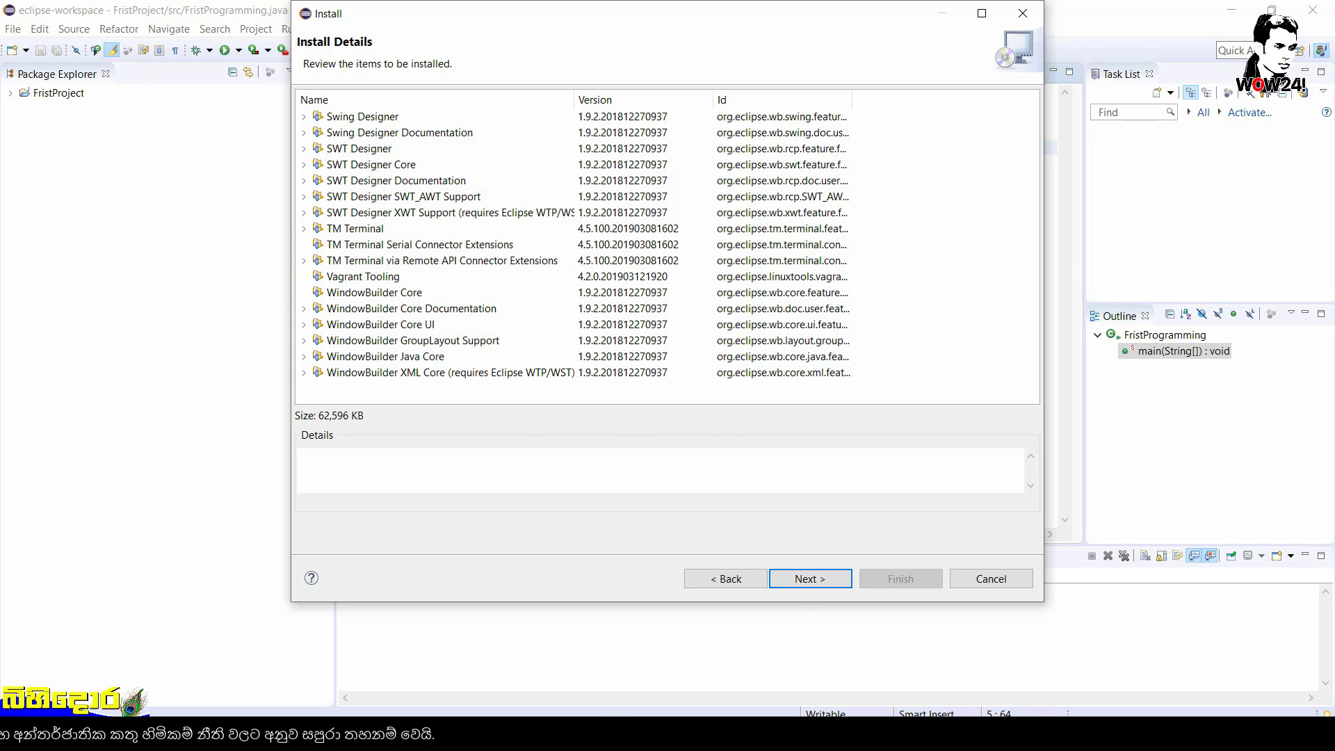
left_click(811, 582)
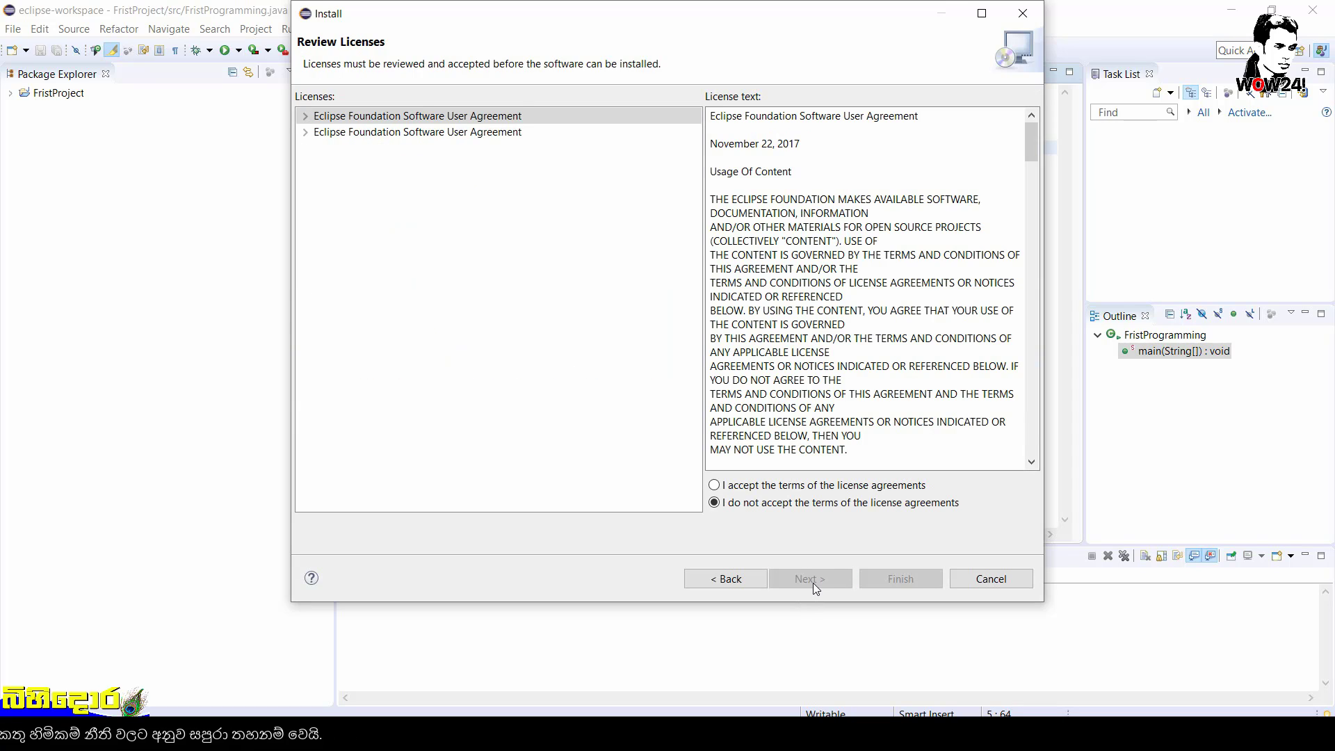
left_click(714, 487)
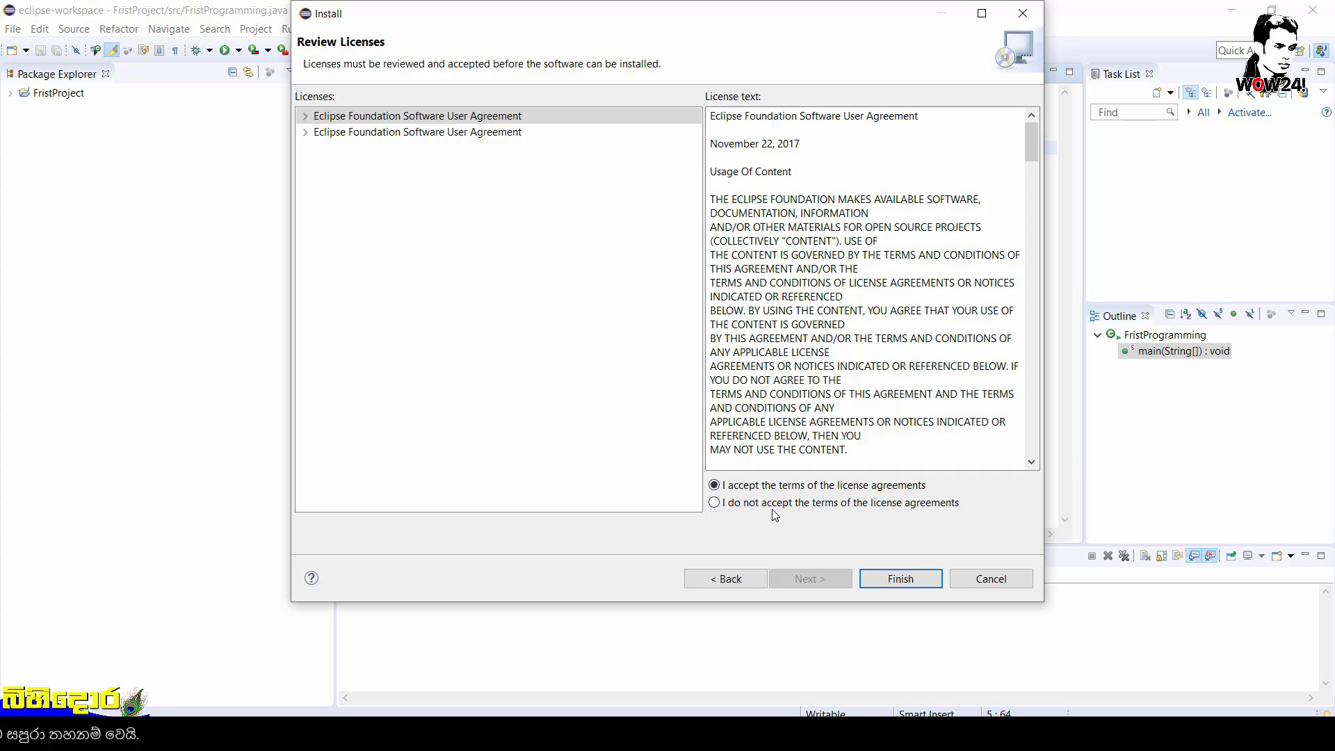
left_click(412, 132)
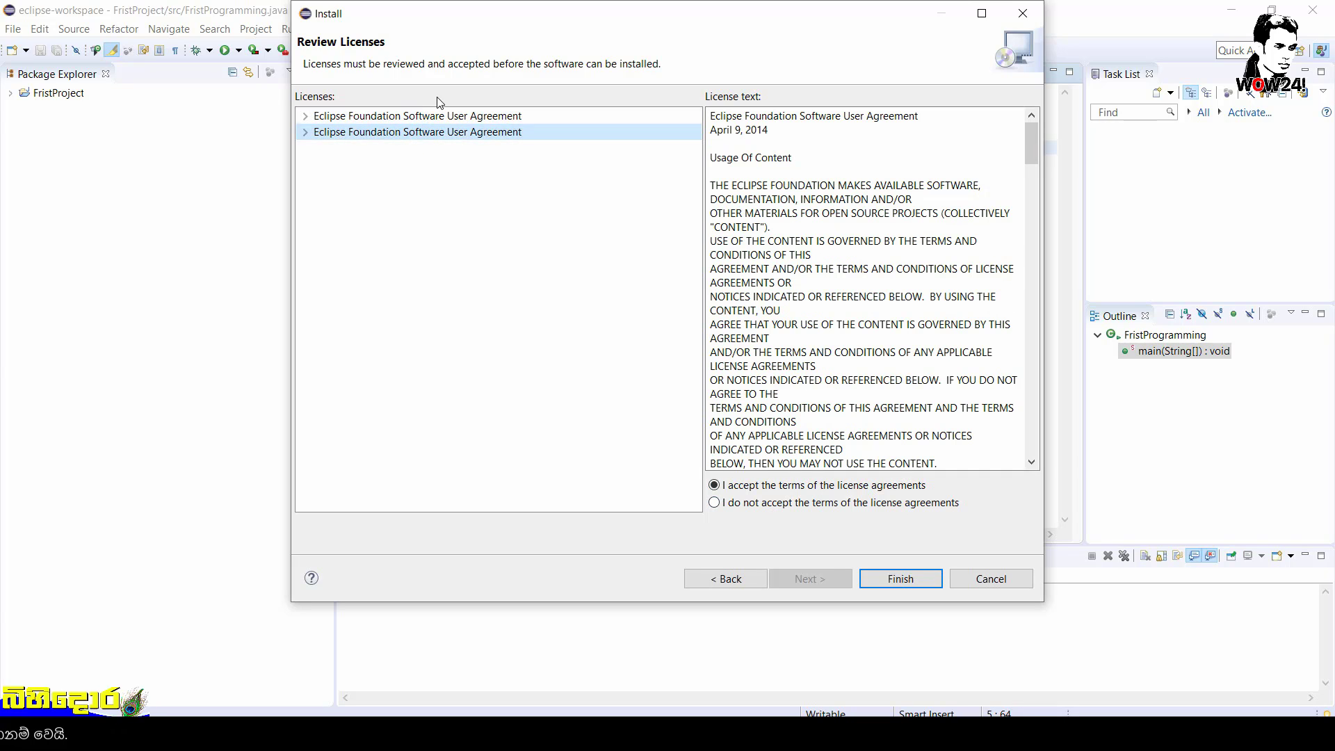
left_click(452, 118)
left_click(460, 133)
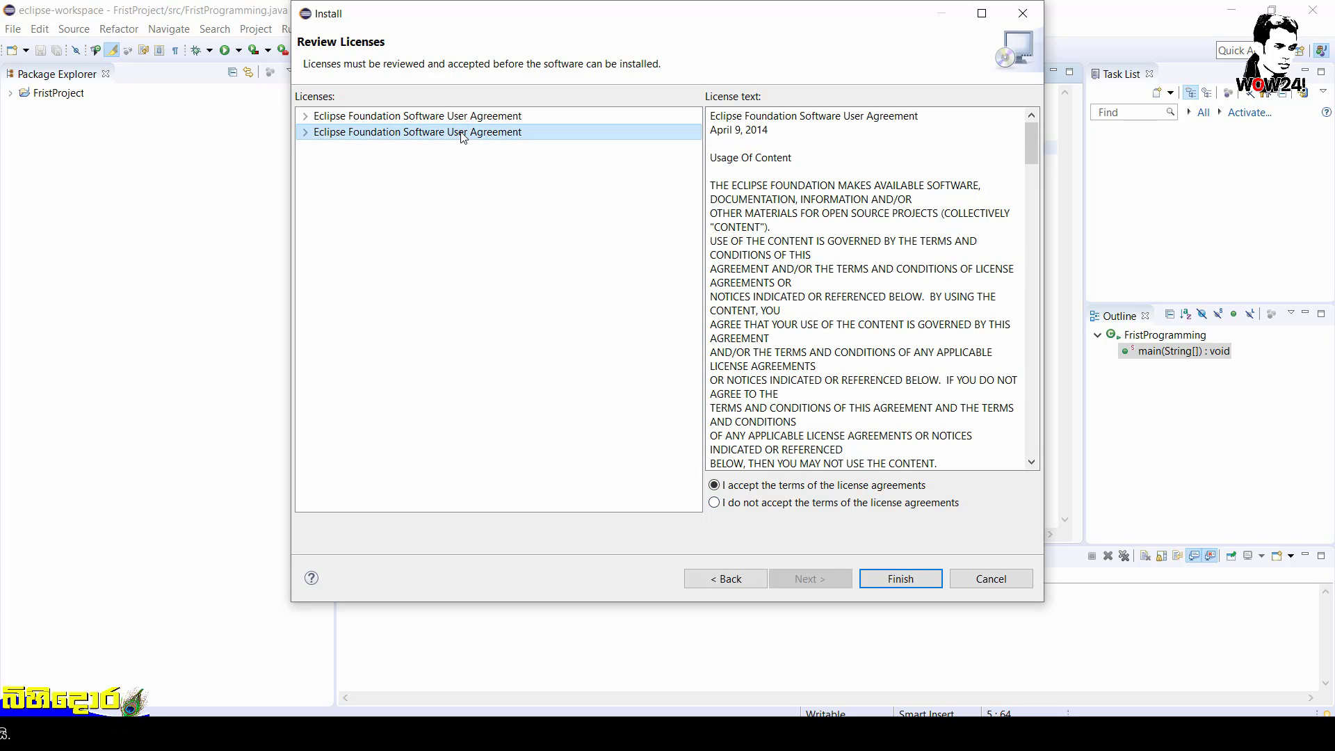
left_click(511, 116)
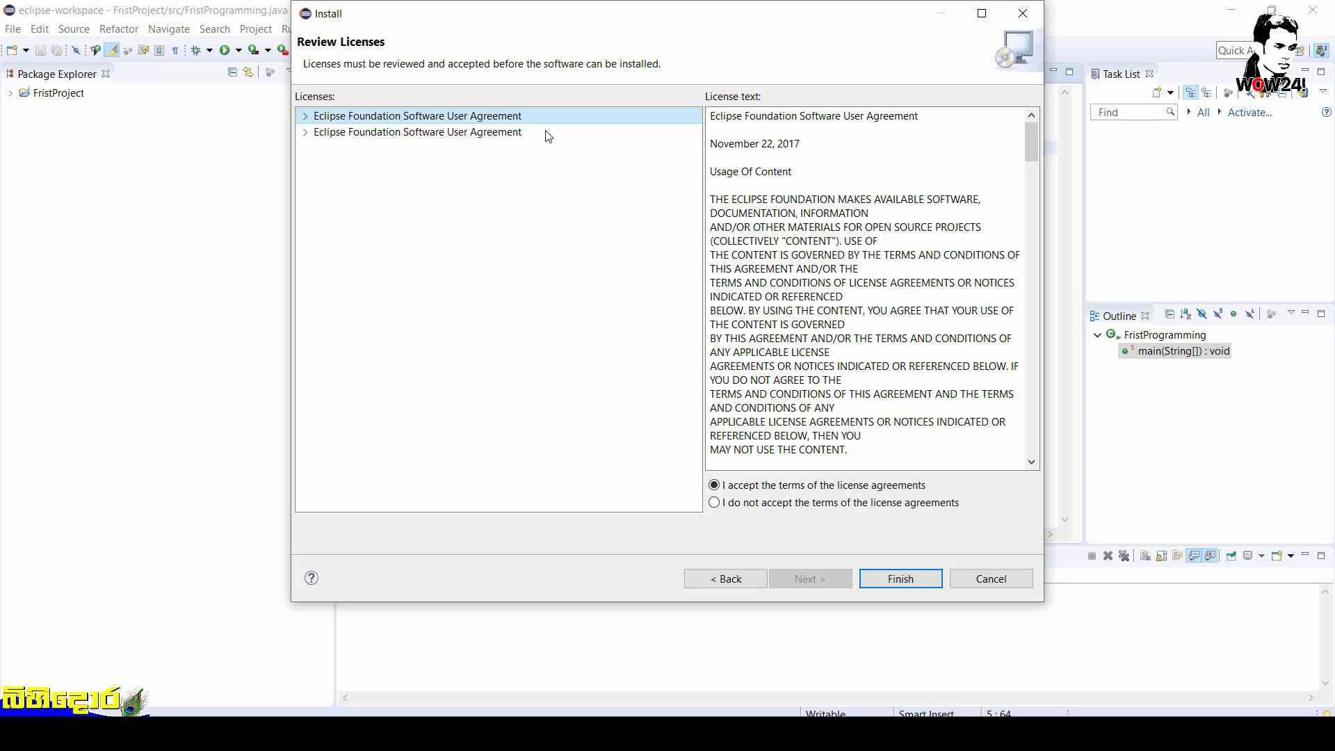
left_click(922, 583)
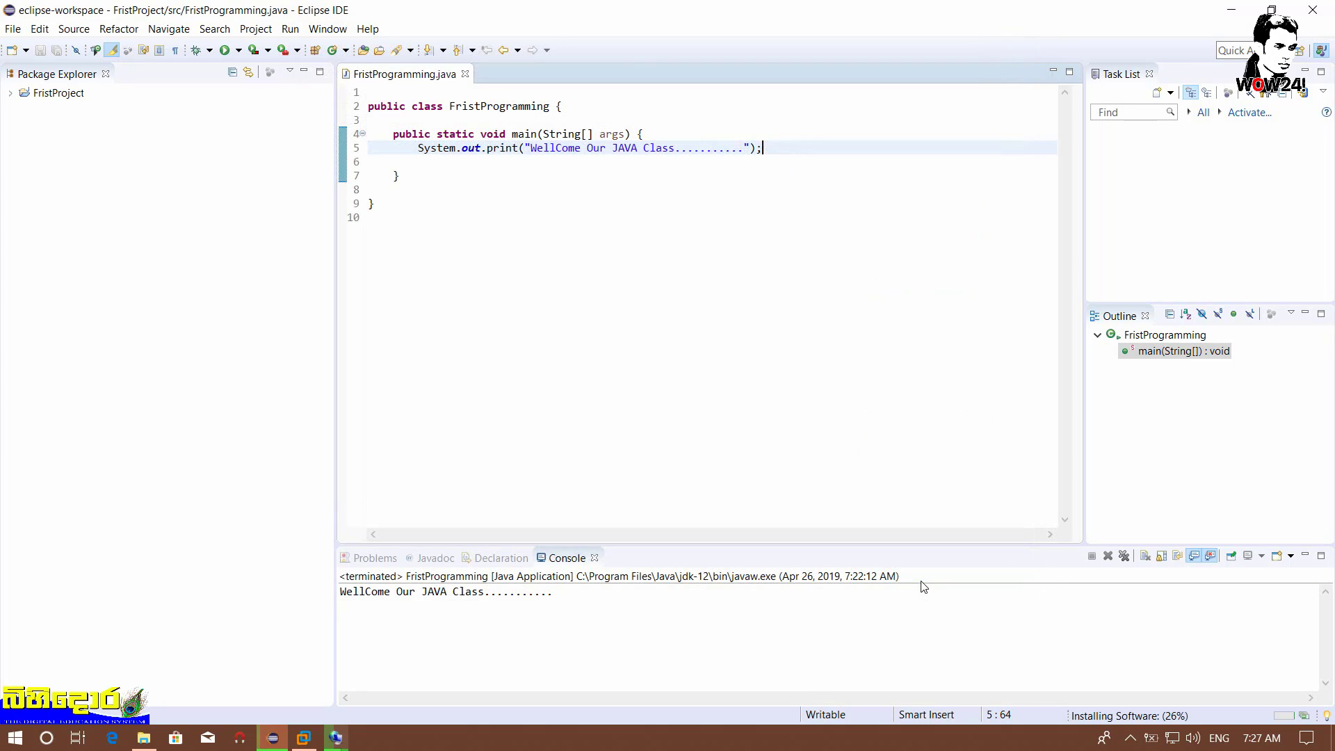
Show the installation progress and restart Eclipse IDE to apply the changes, closing the Welcome page
left_click(1305, 716)
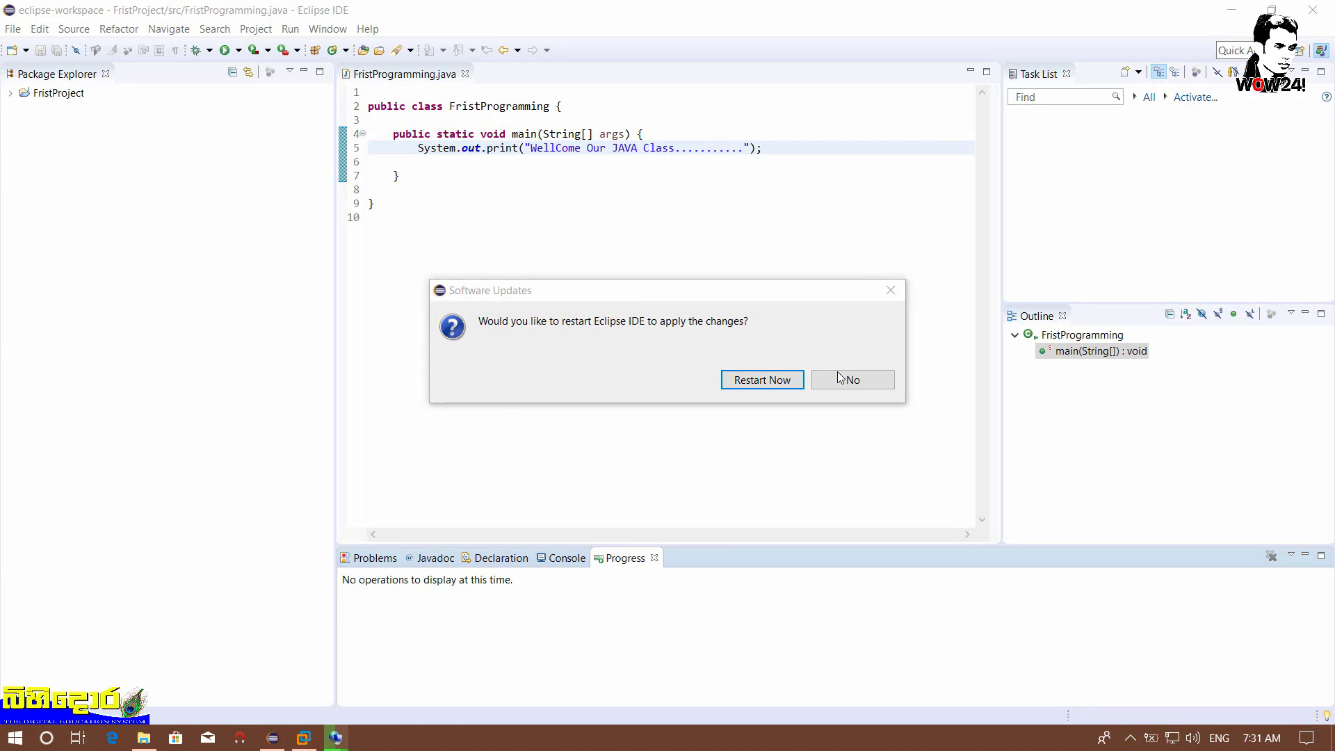
left_click(760, 387)
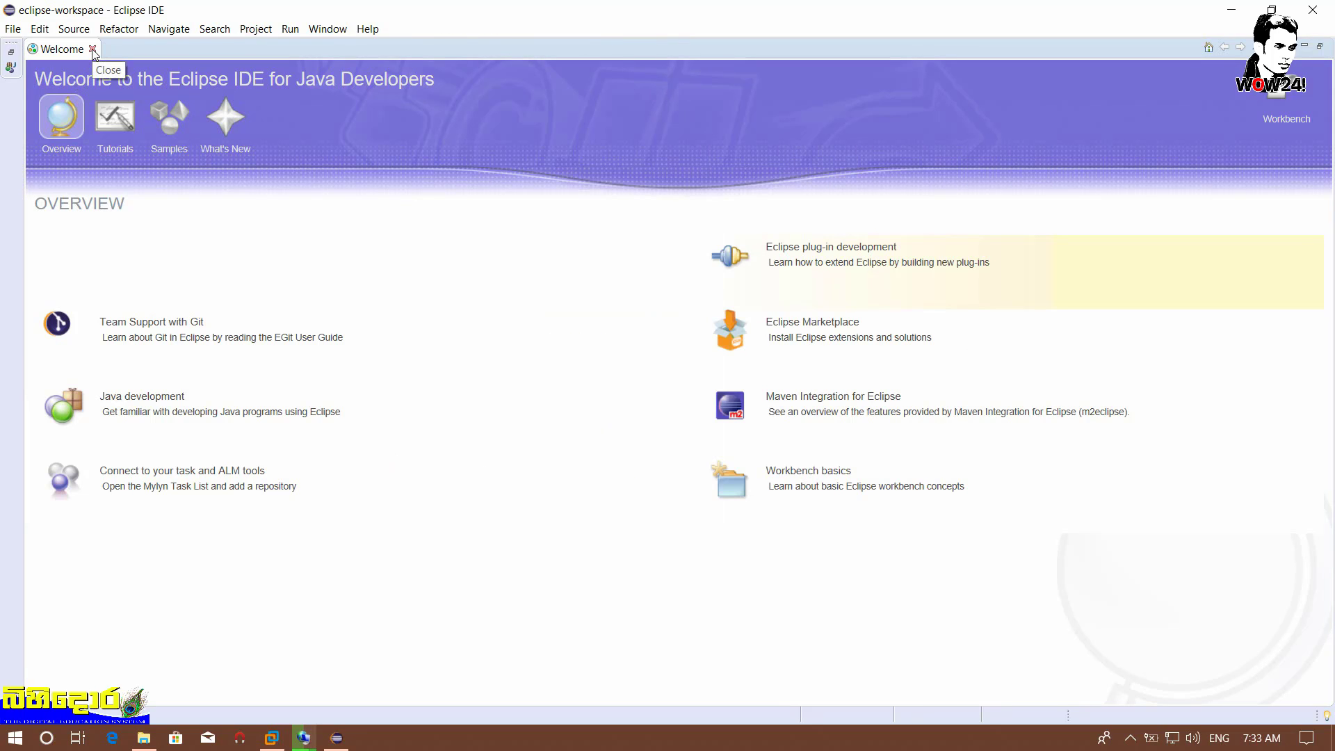
left_click(92, 49)
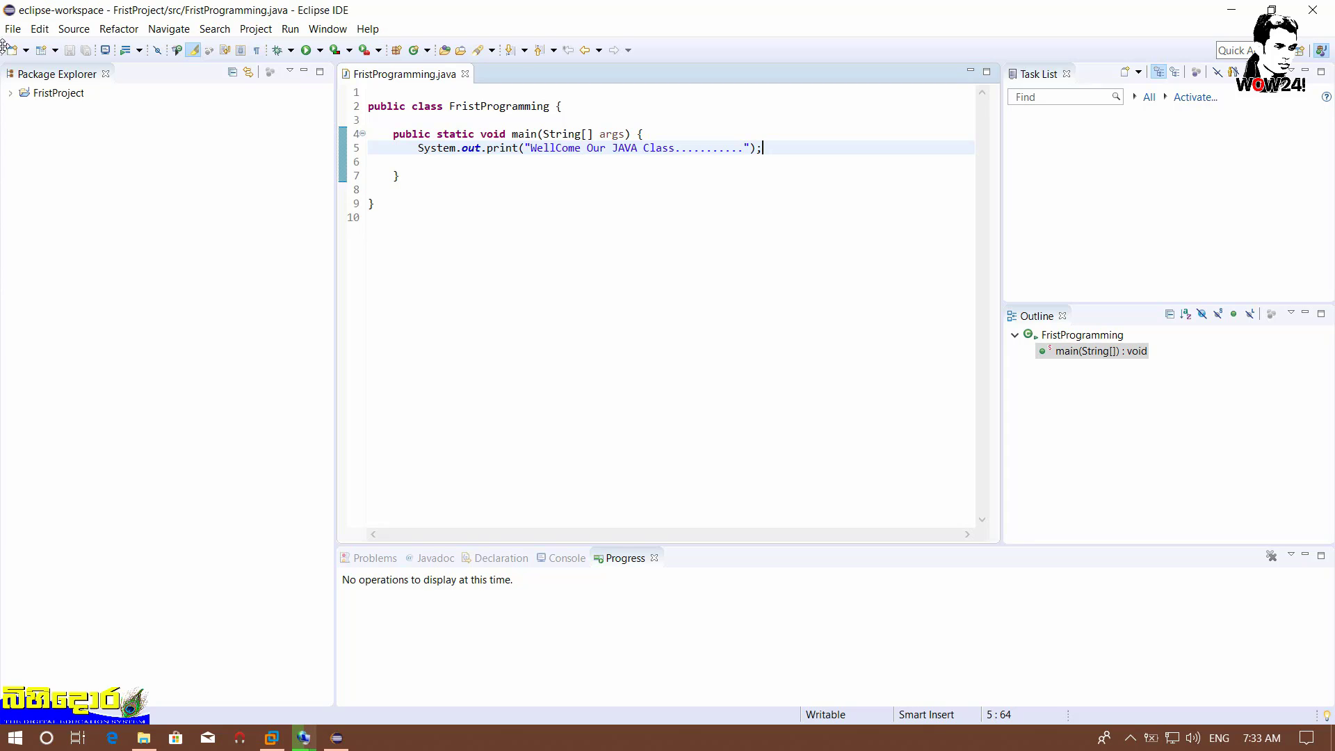
Create a Java project named JavaGUIDemo that allows output folders for source folders and has no module-info.java file
left_click(7, 31)
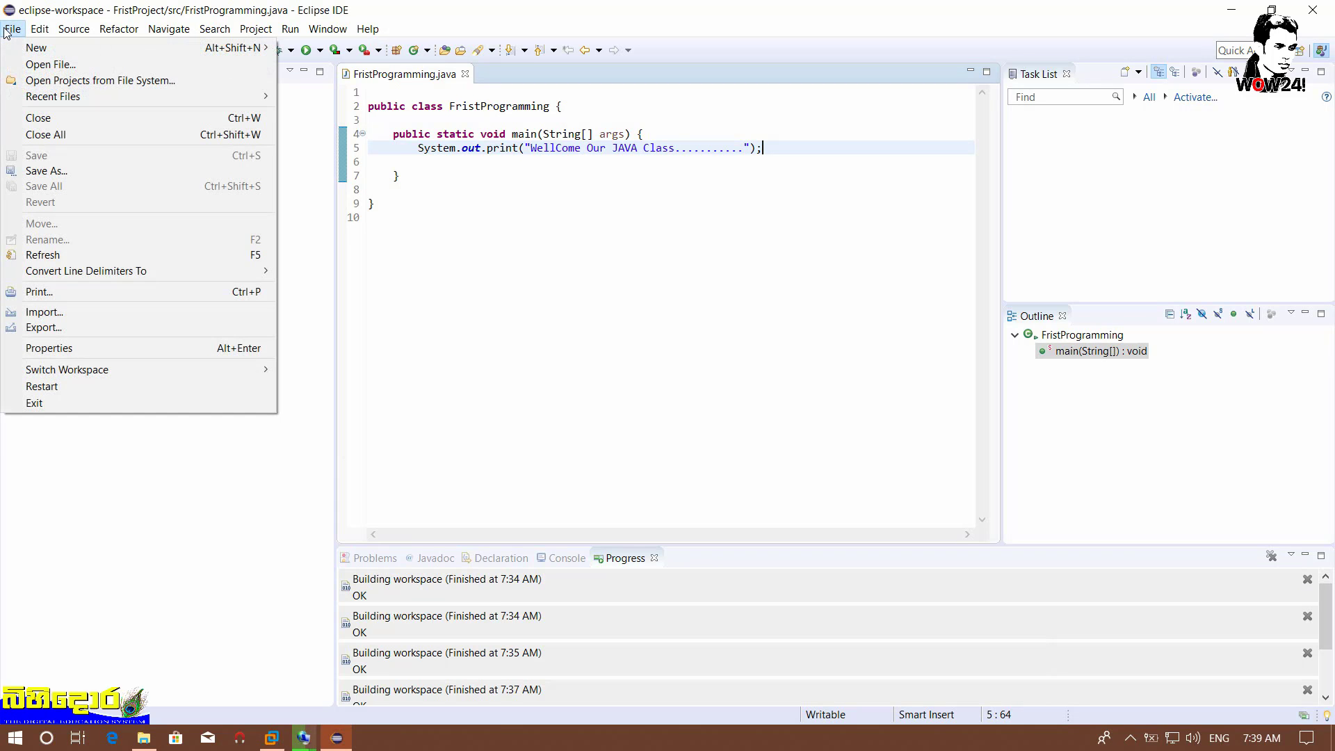
mouse_move(174, 48)
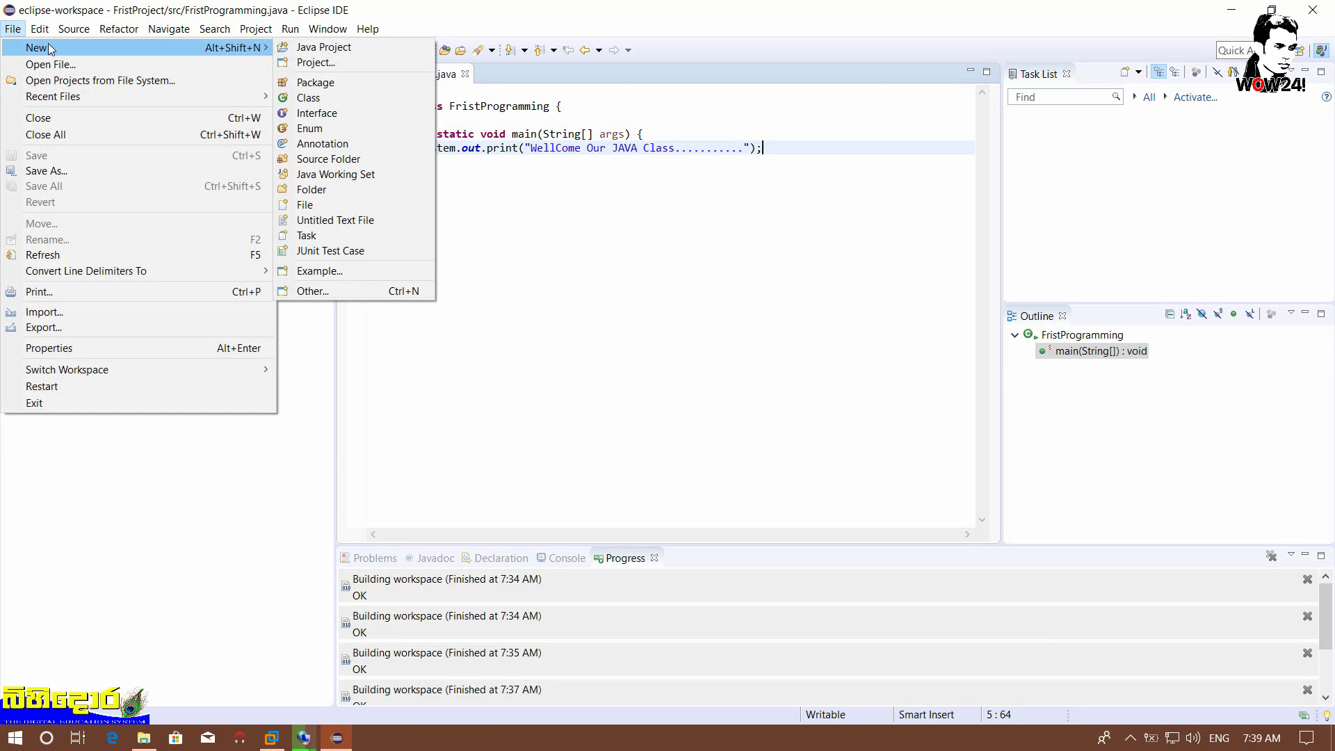
left_click(336, 48)
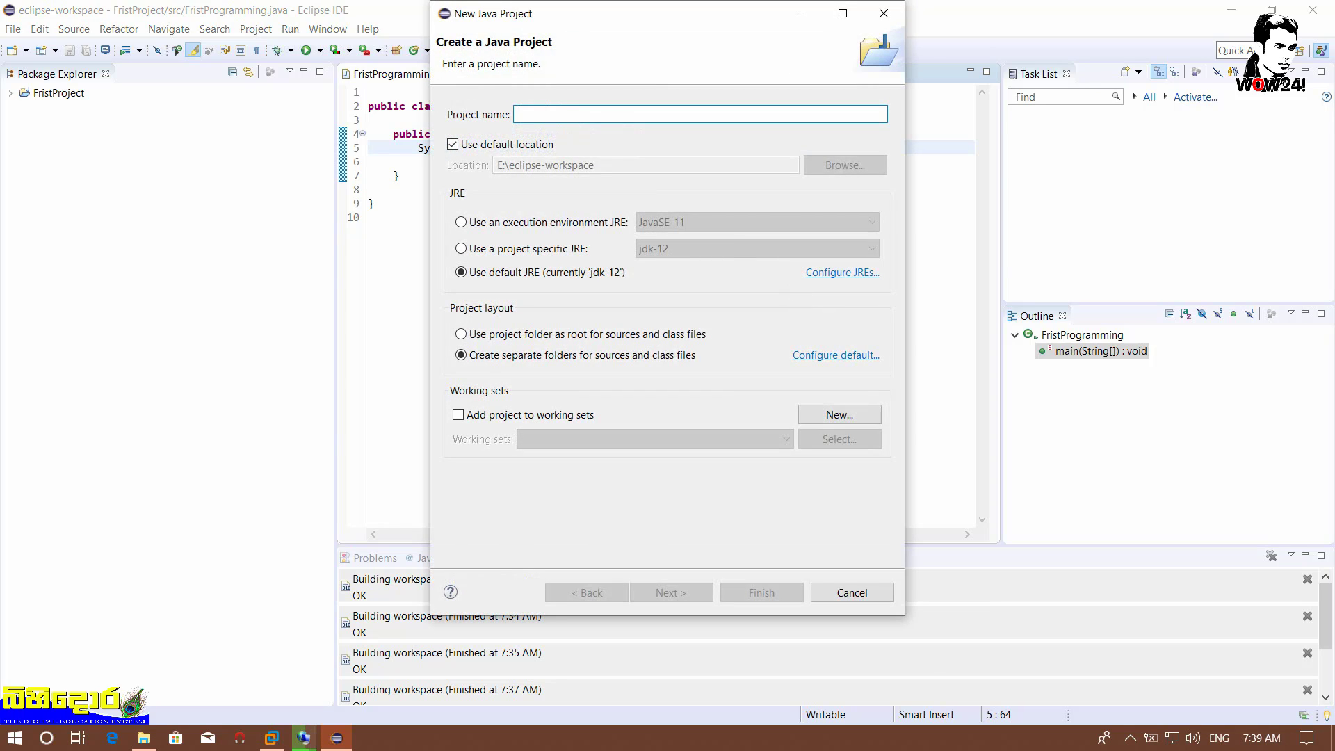
type("Java")
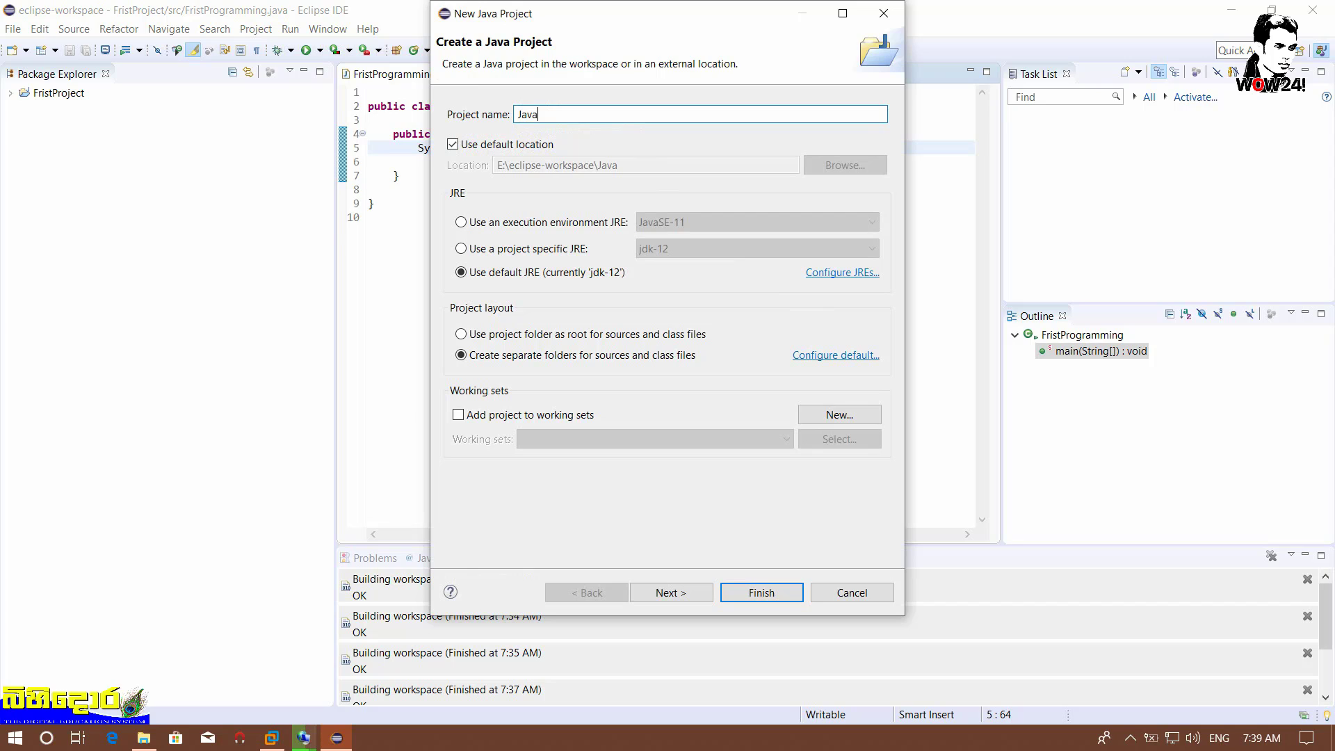
type("GUIDemo")
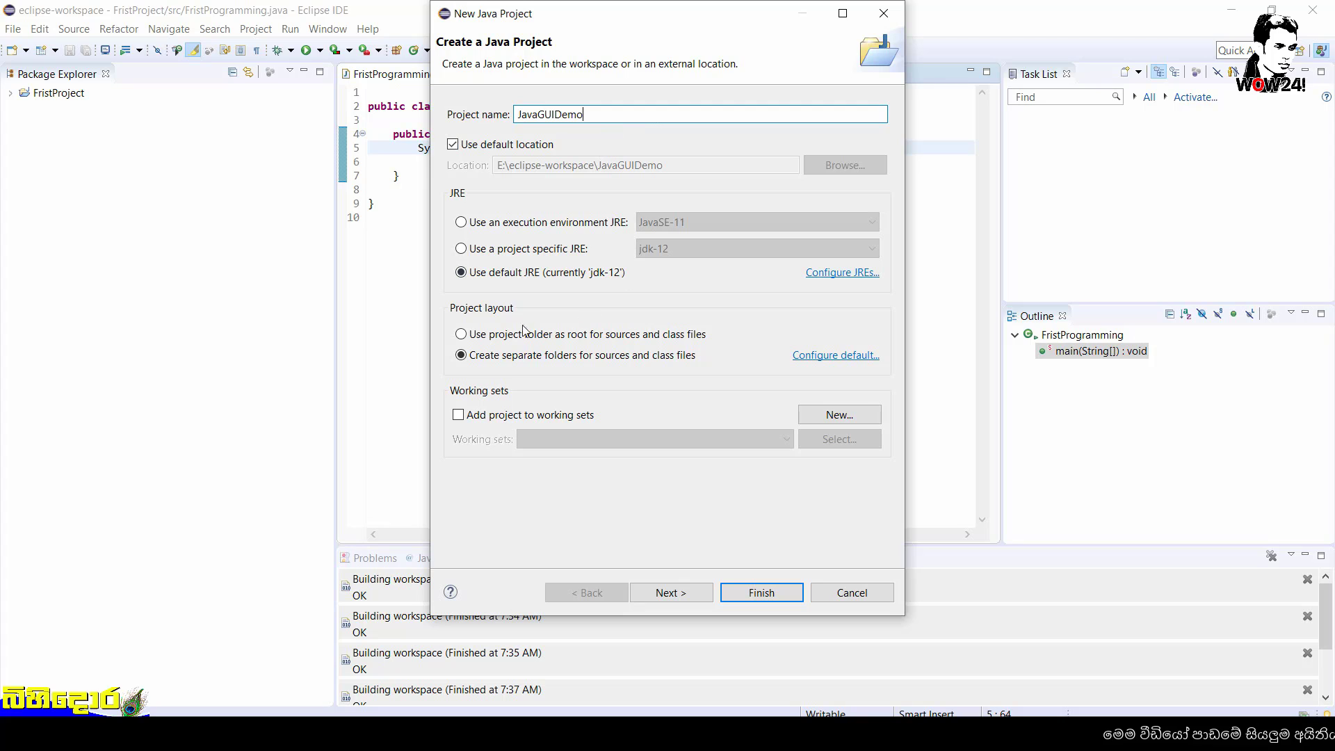
left_click(688, 593)
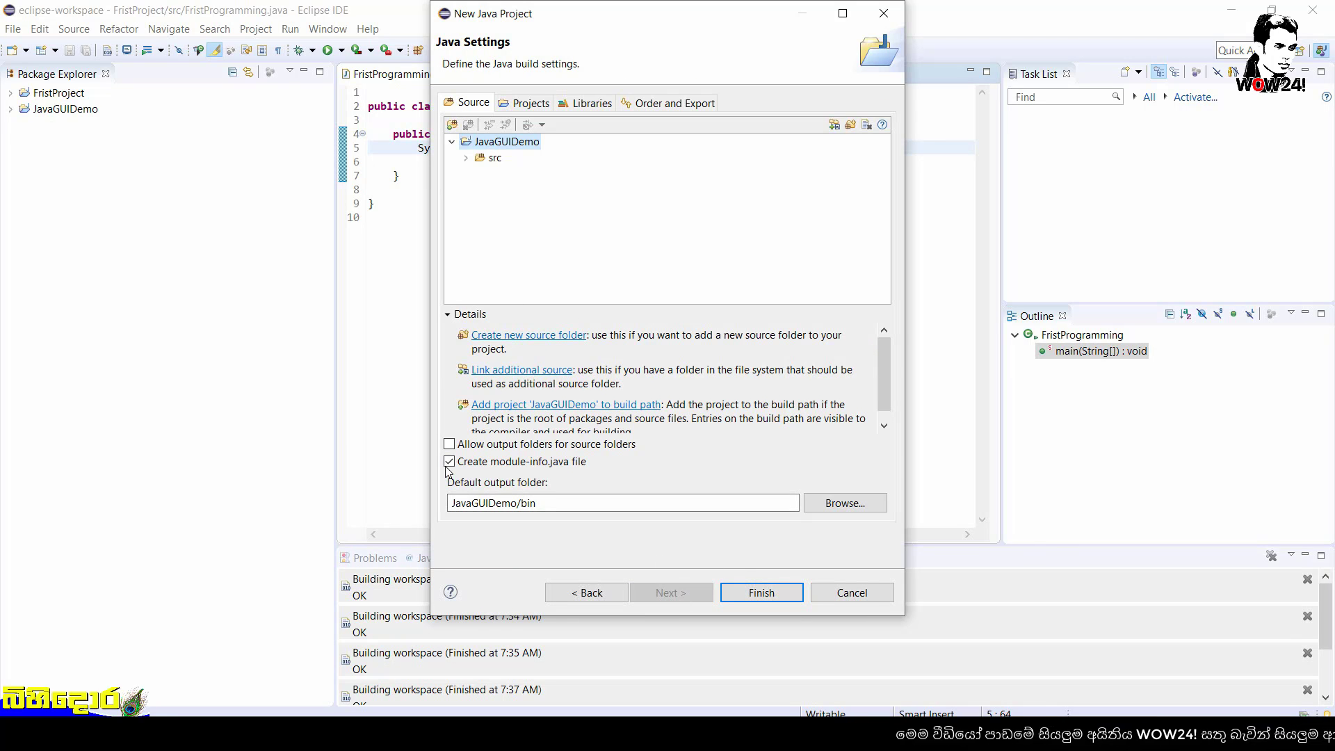
left_click(450, 461)
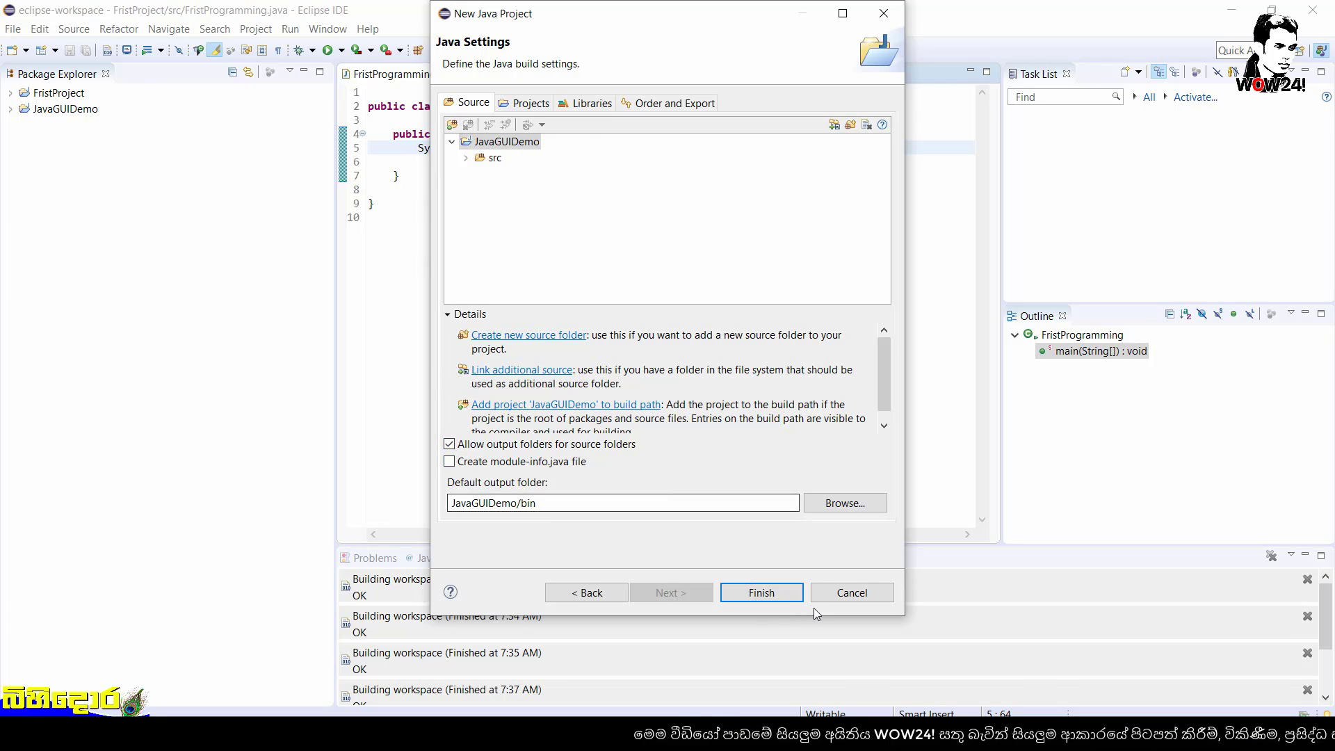
left_click(769, 593)
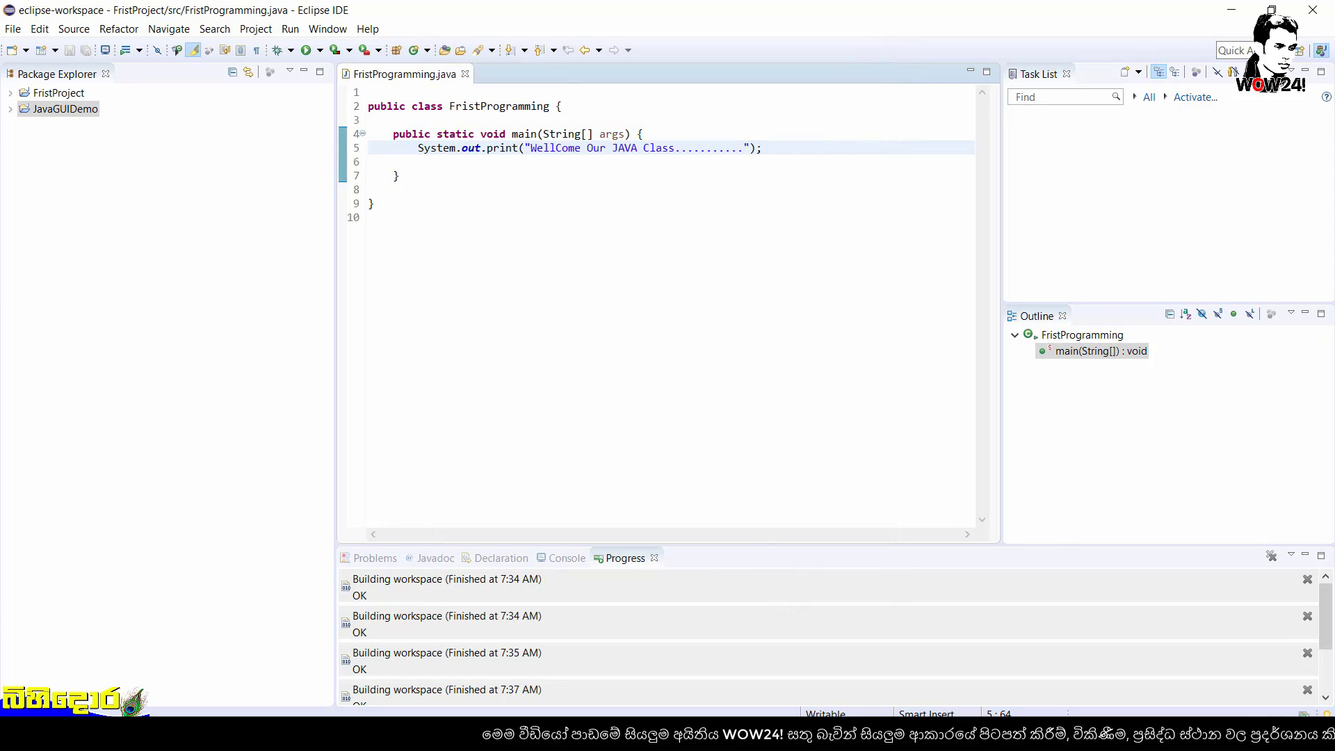
Create a package named AppPackage in the src folder of the JavaGUIDemo project
left_click(11, 110)
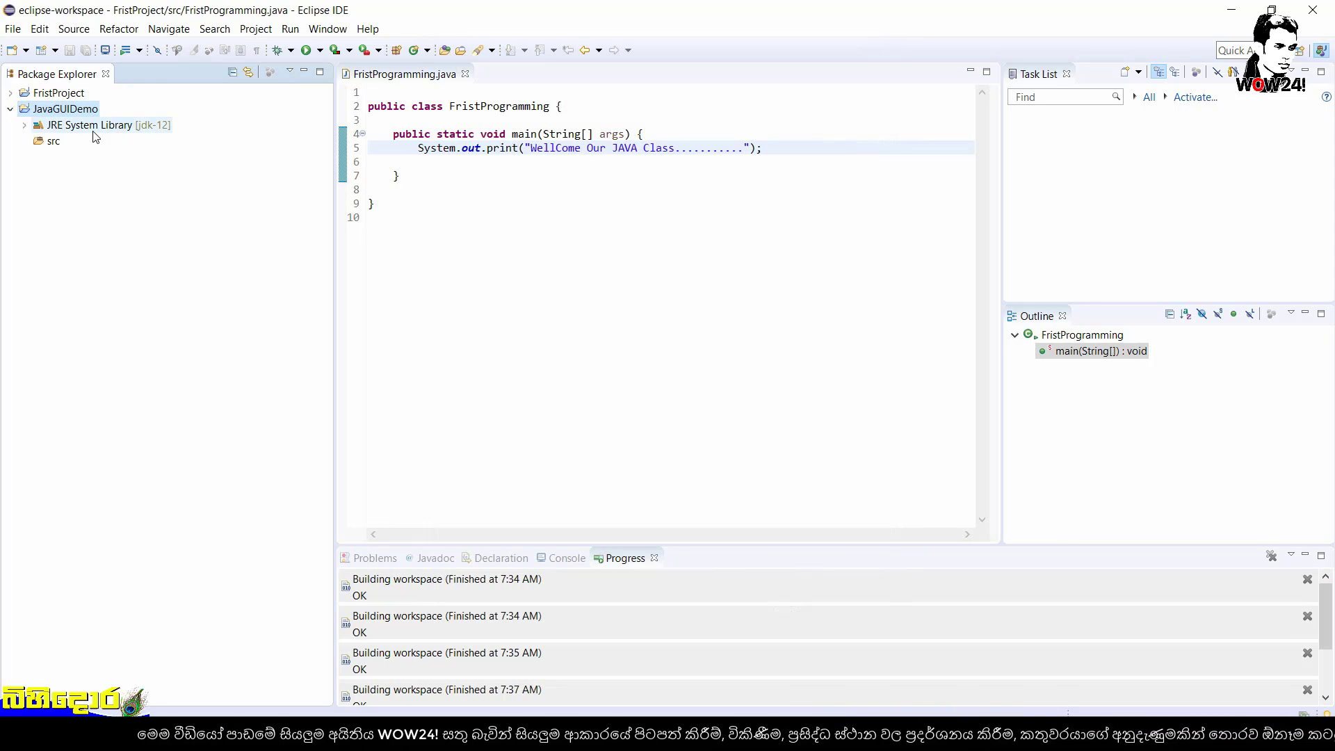
left_click(50, 141)
right_click(45, 140)
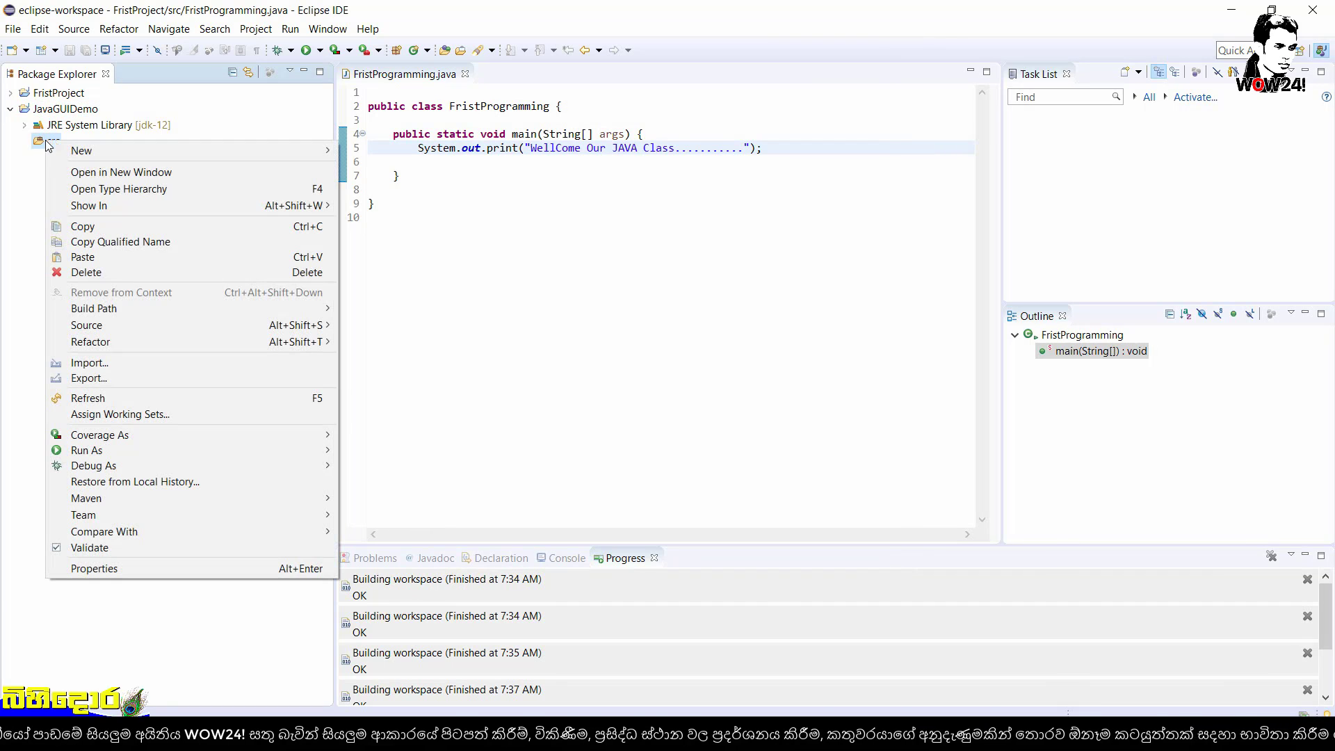
mouse_move(107, 152)
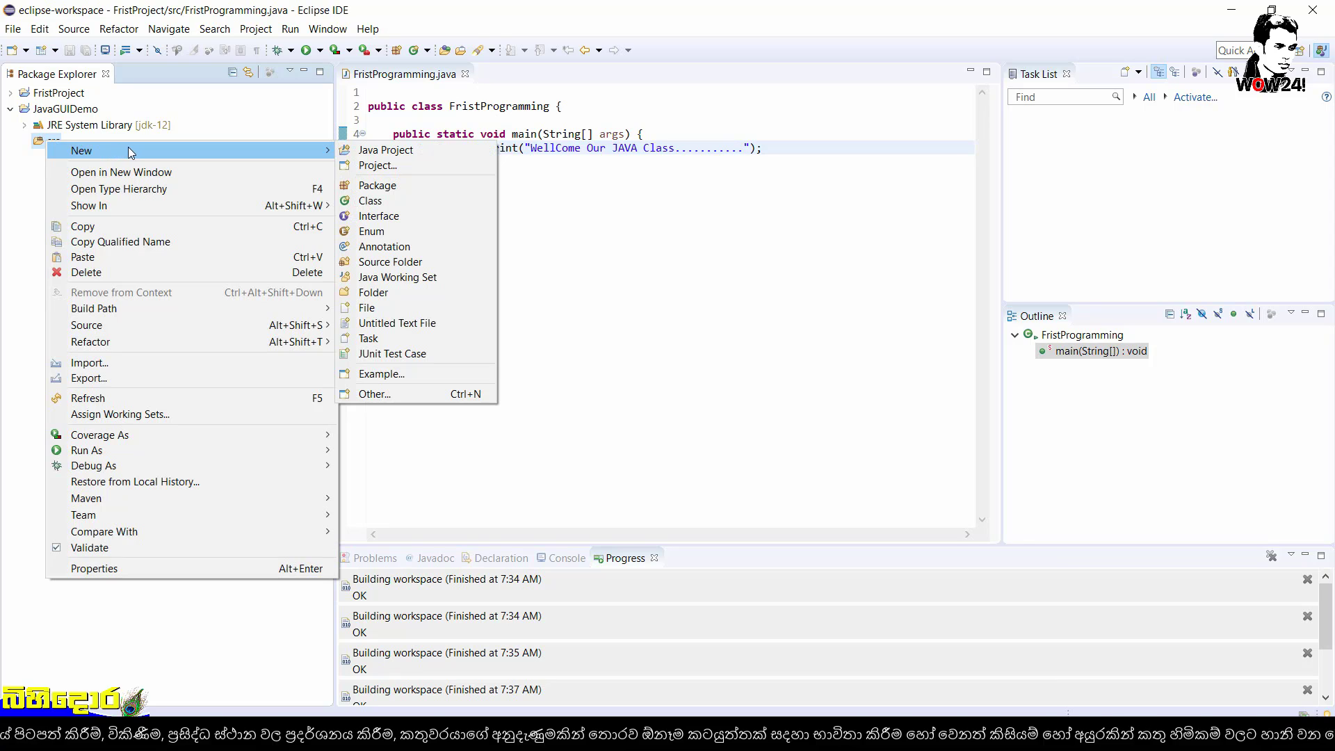
left_click(390, 190)
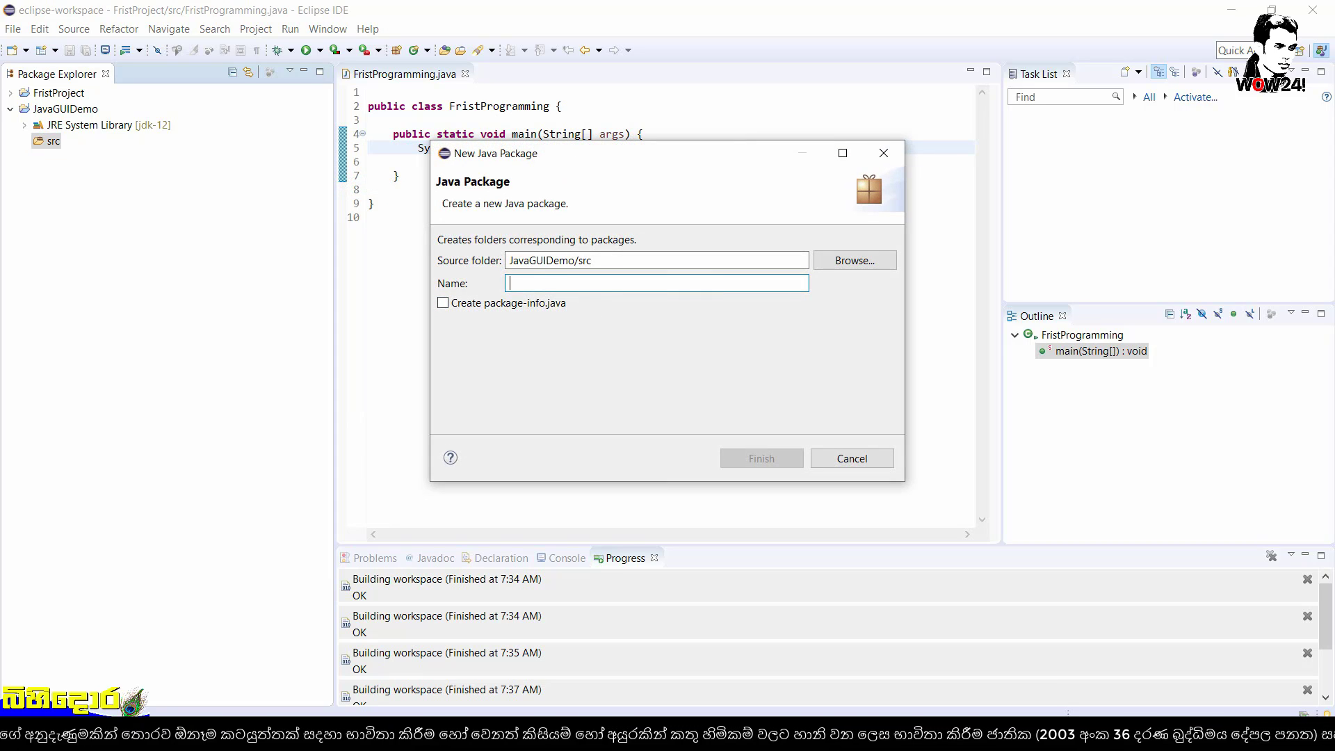
type("AppPackage")
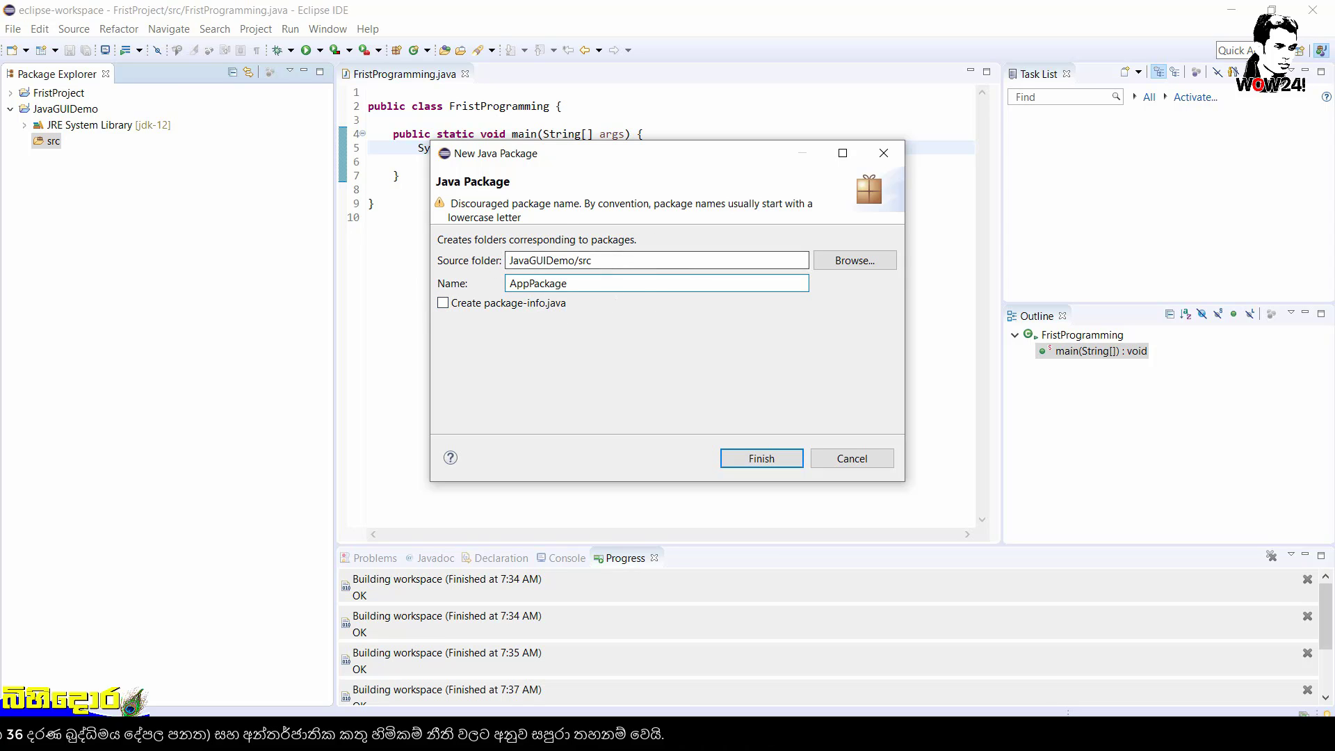
left_click(760, 458)
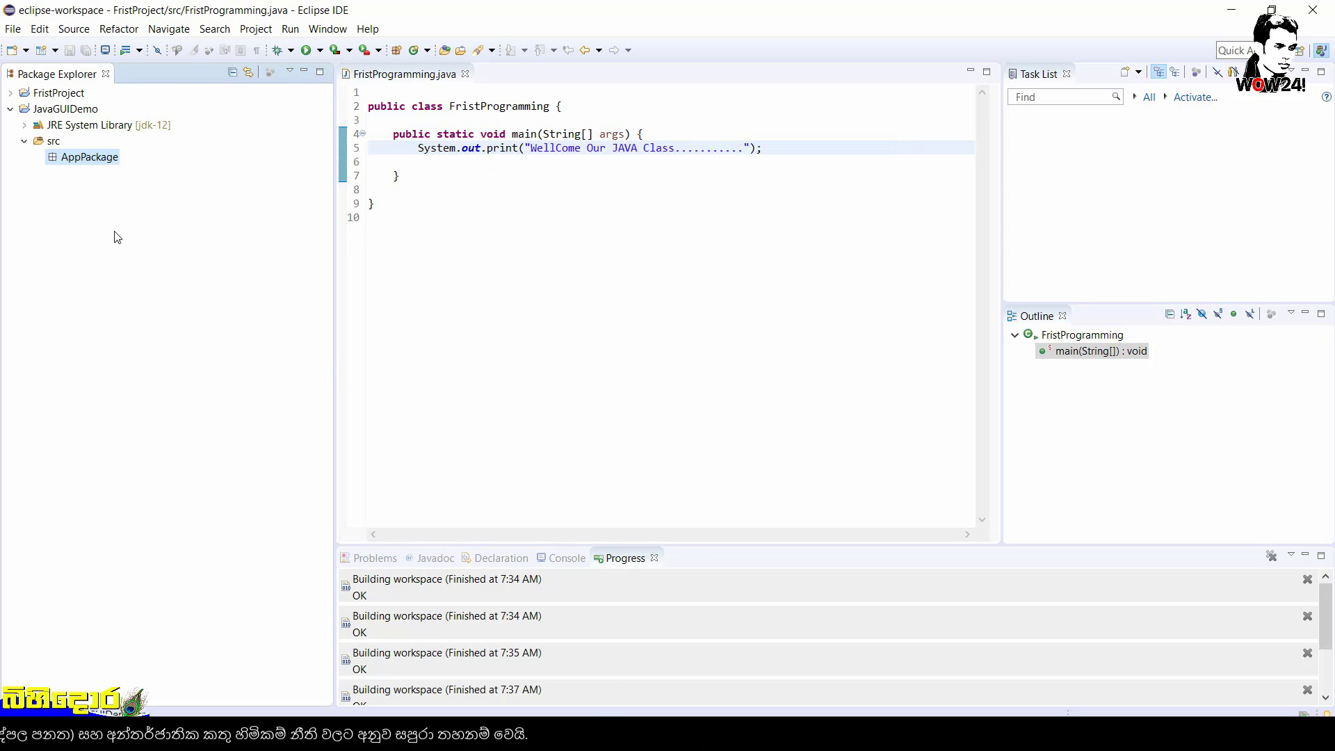
Create a WindowBuilder Swing Designer Application Window named Frame in the AppPackage package of JavaGUIDemo
right_click(77, 162)
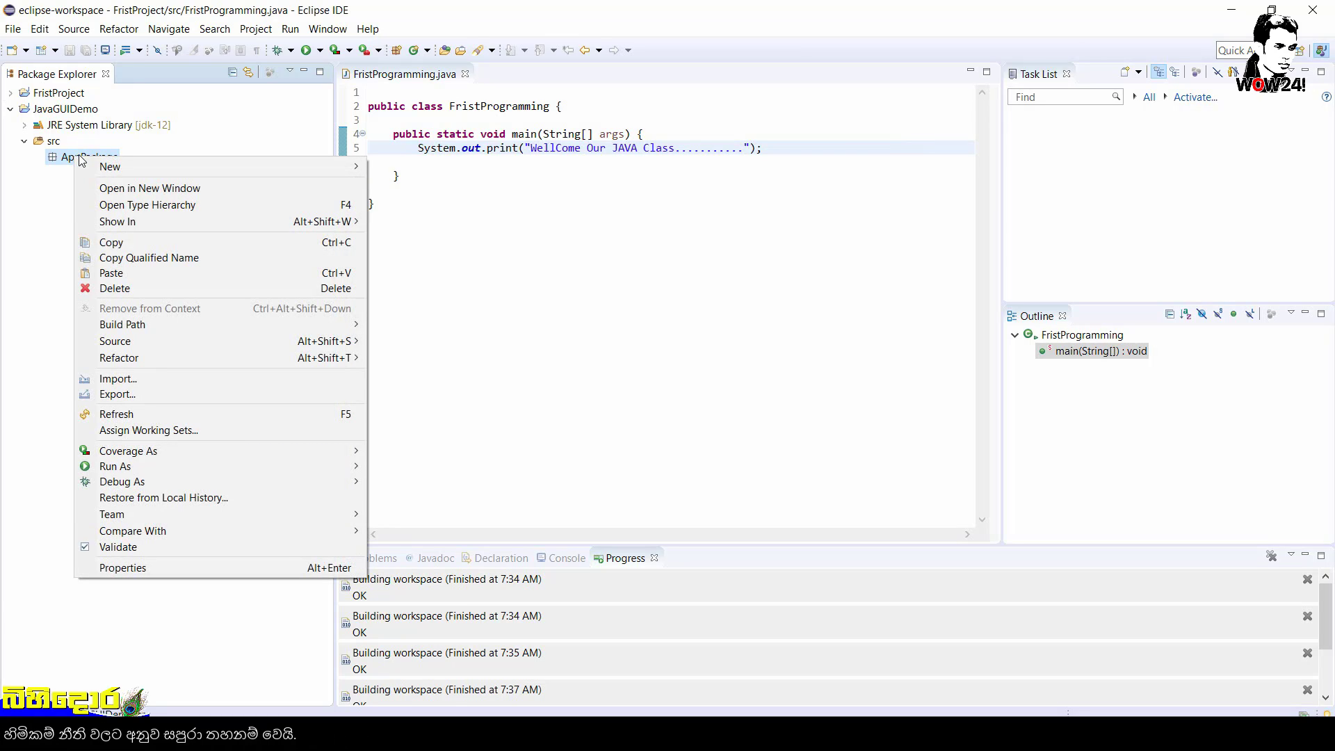
mouse_move(118, 163)
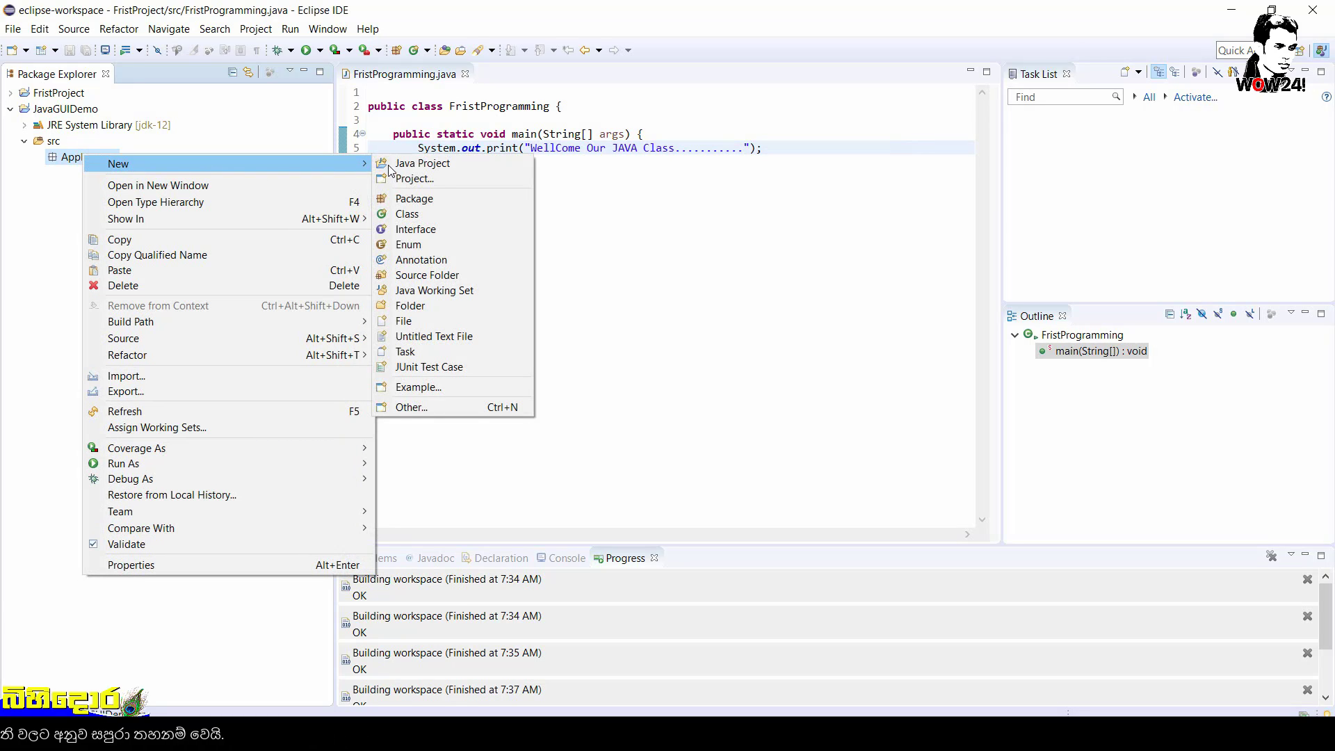
left_click(410, 407)
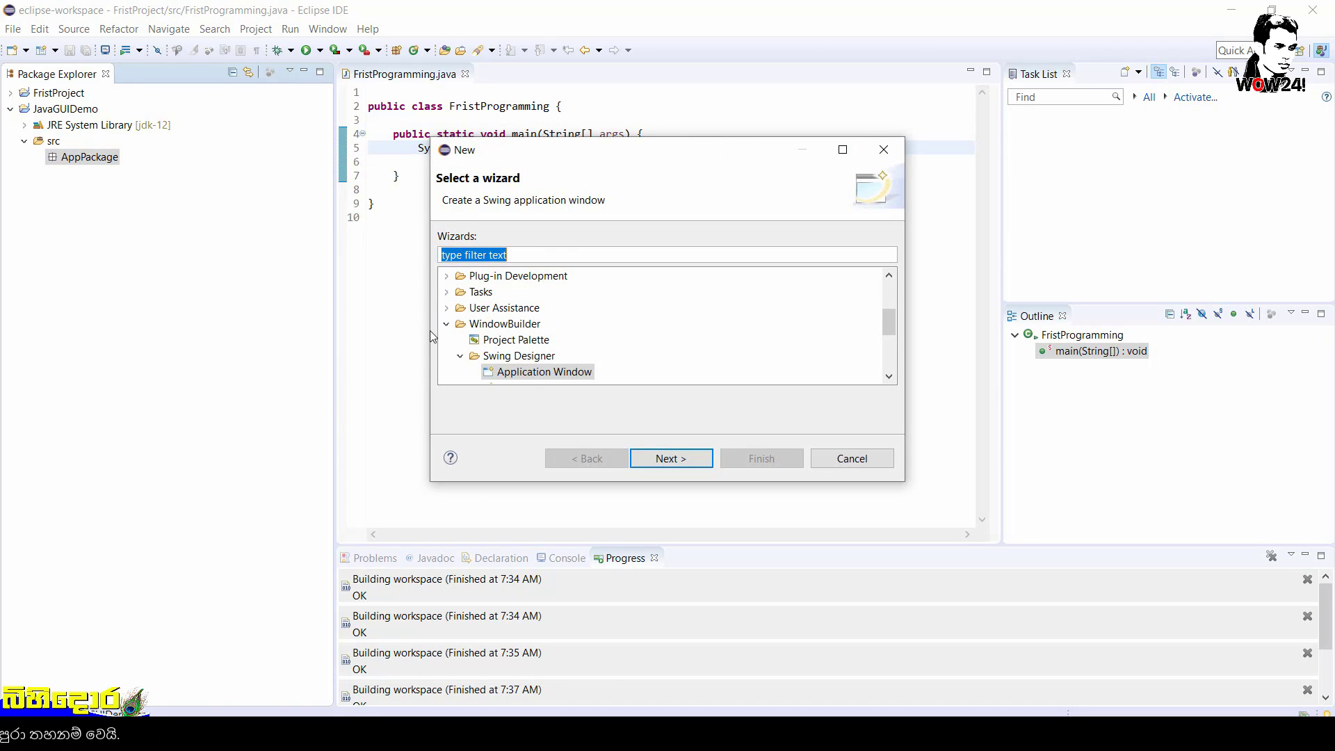
double_click(463, 326)
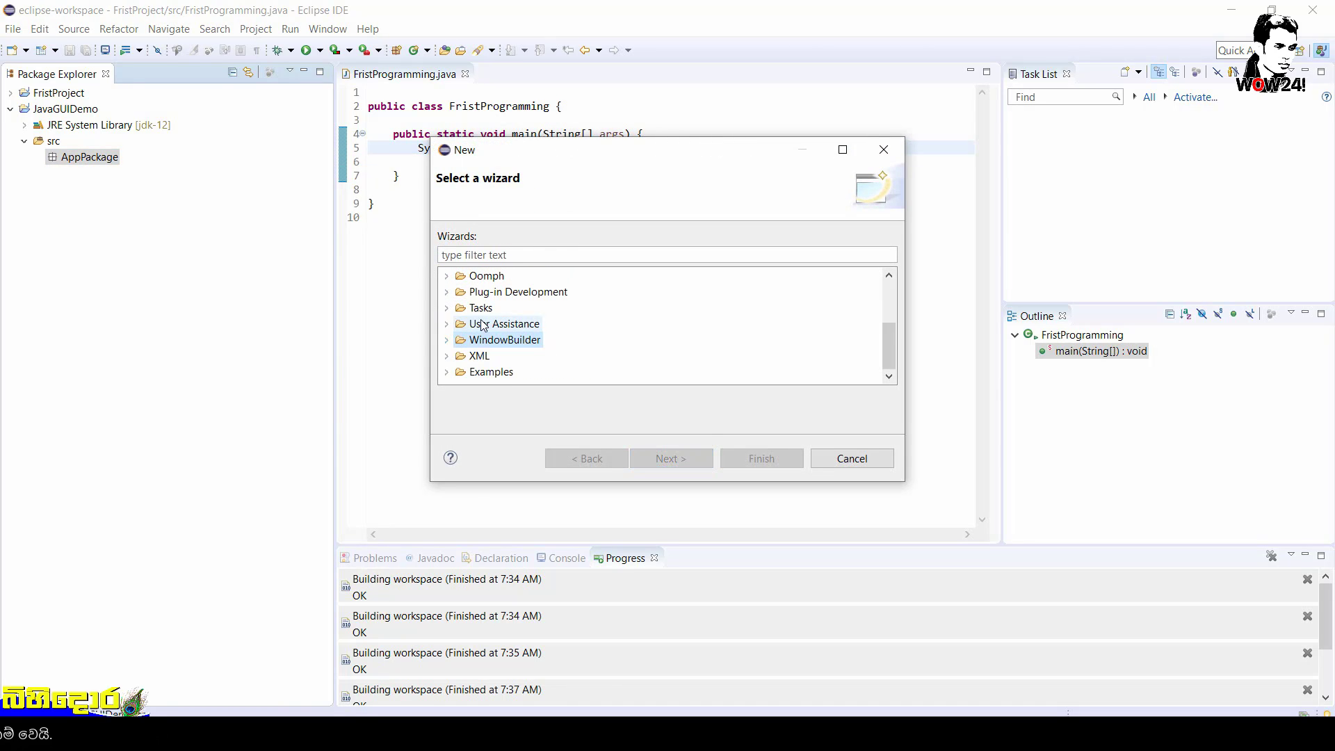
left_click(446, 340)
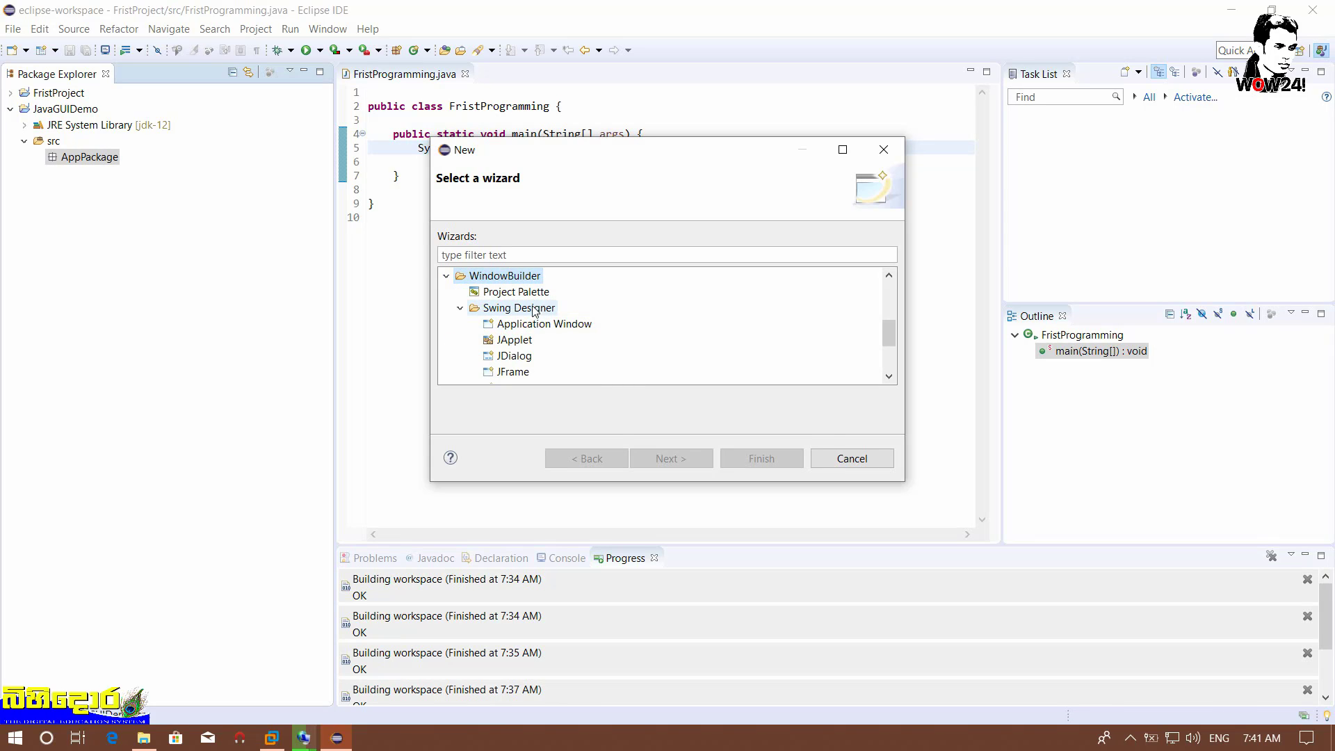
left_click(514, 308)
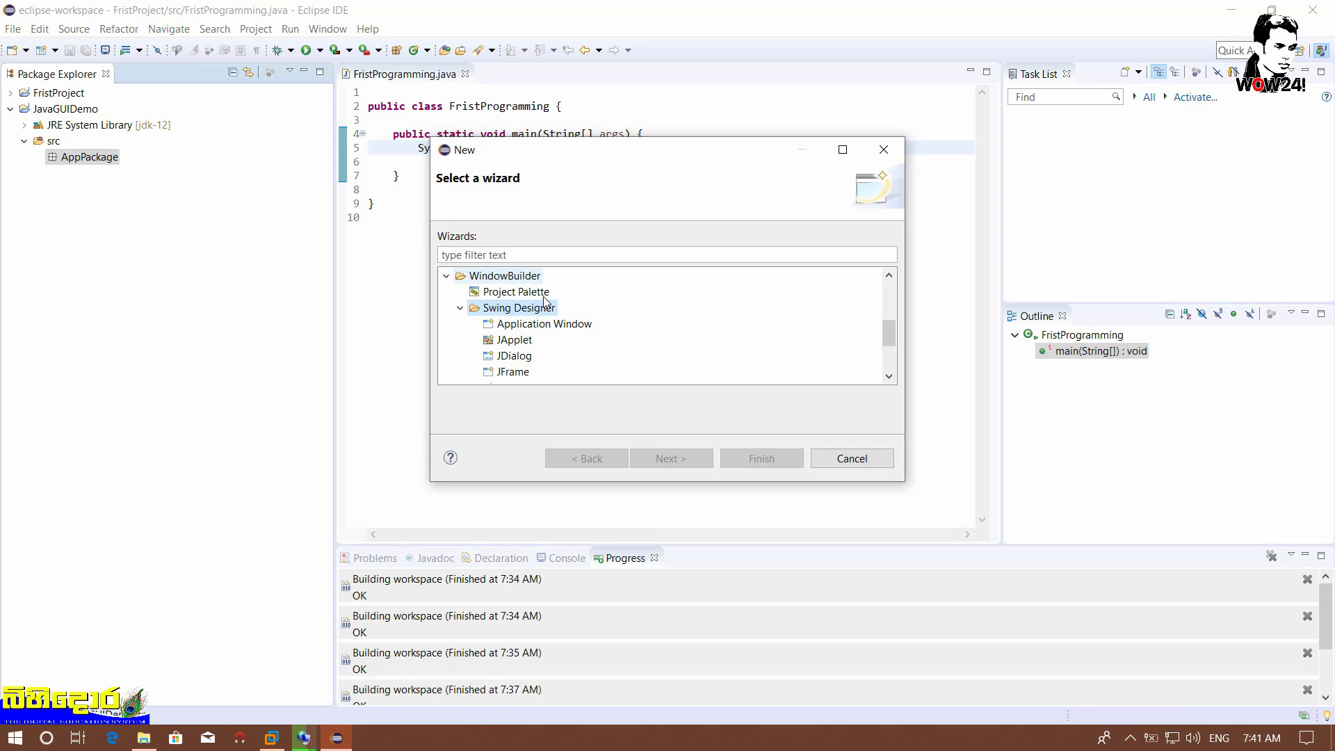
left_click(584, 325)
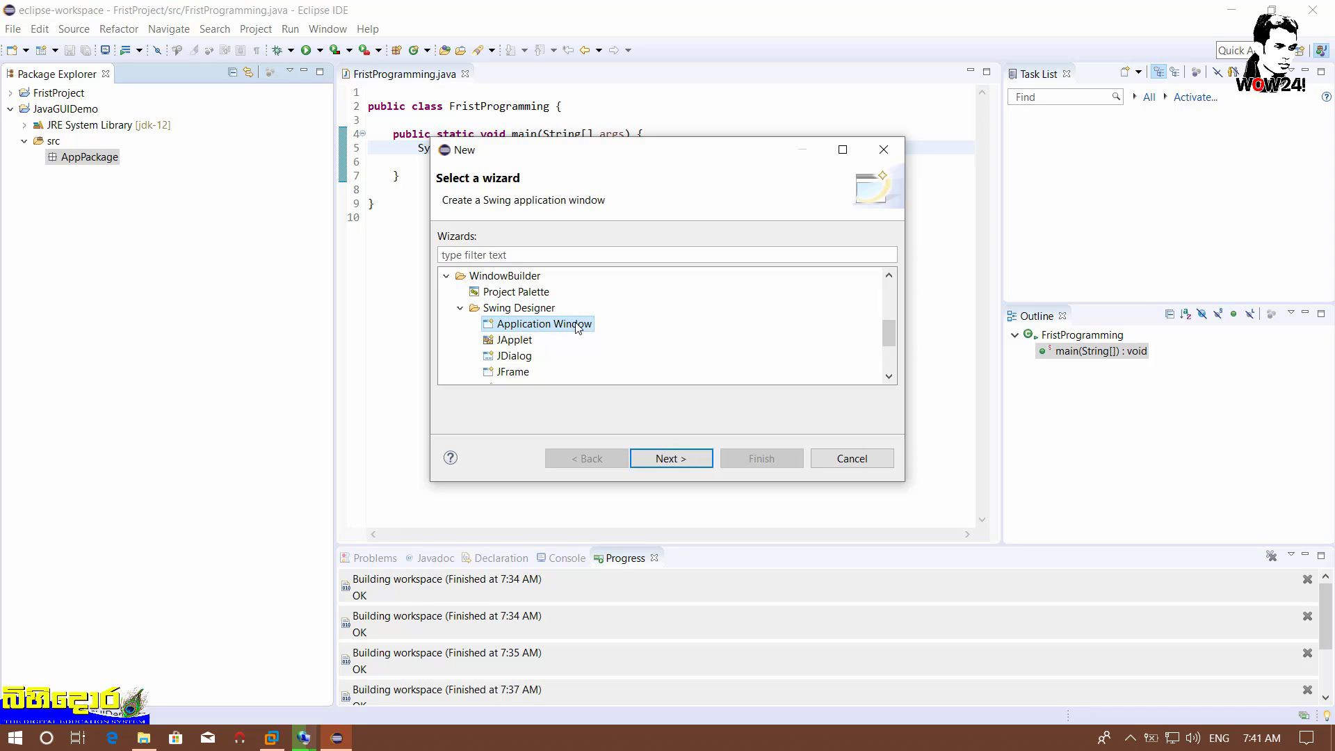
left_click(658, 462)
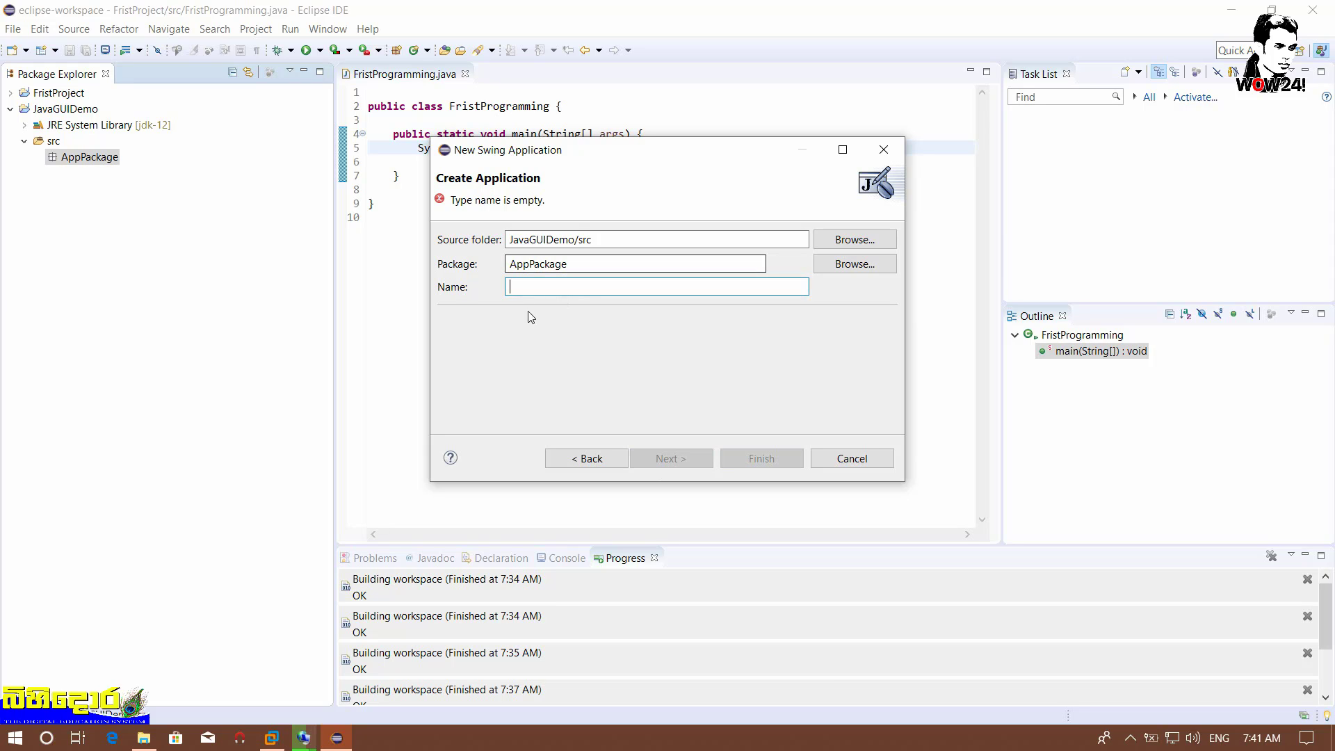
type("Frame")
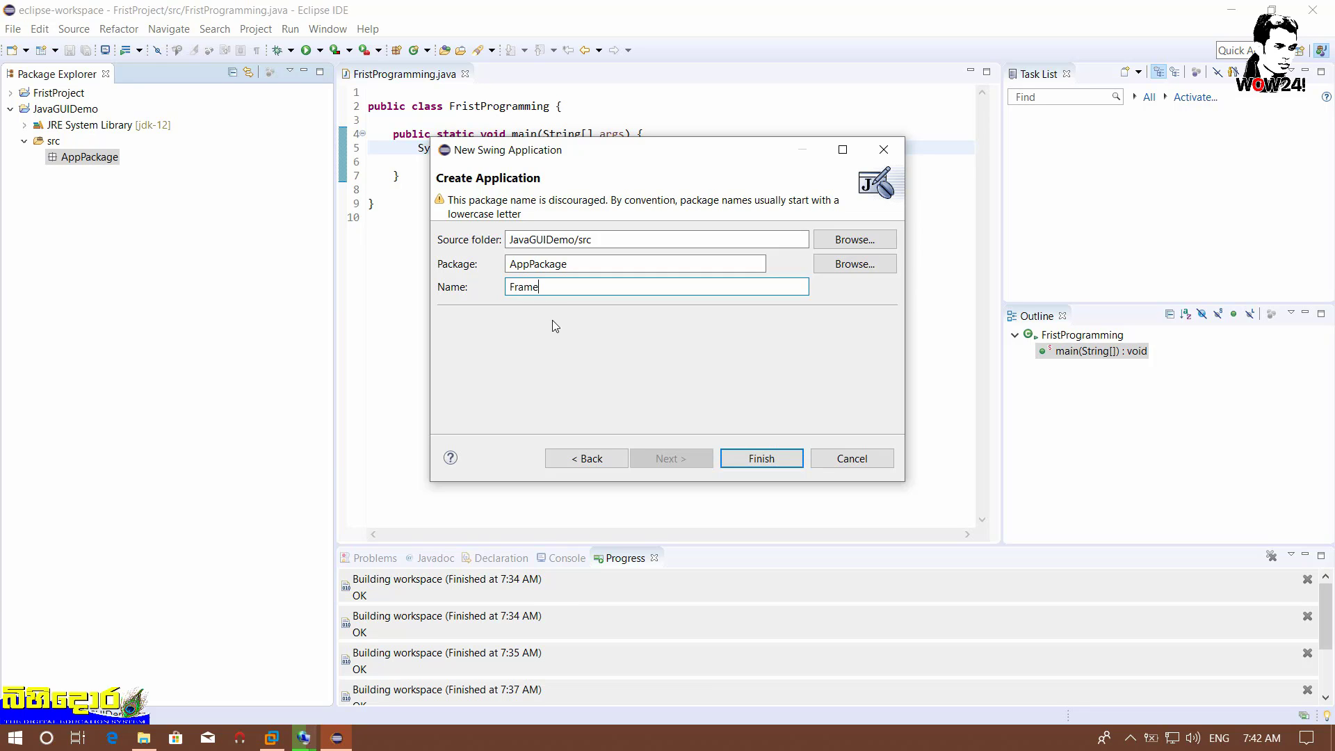
left_click(761, 458)
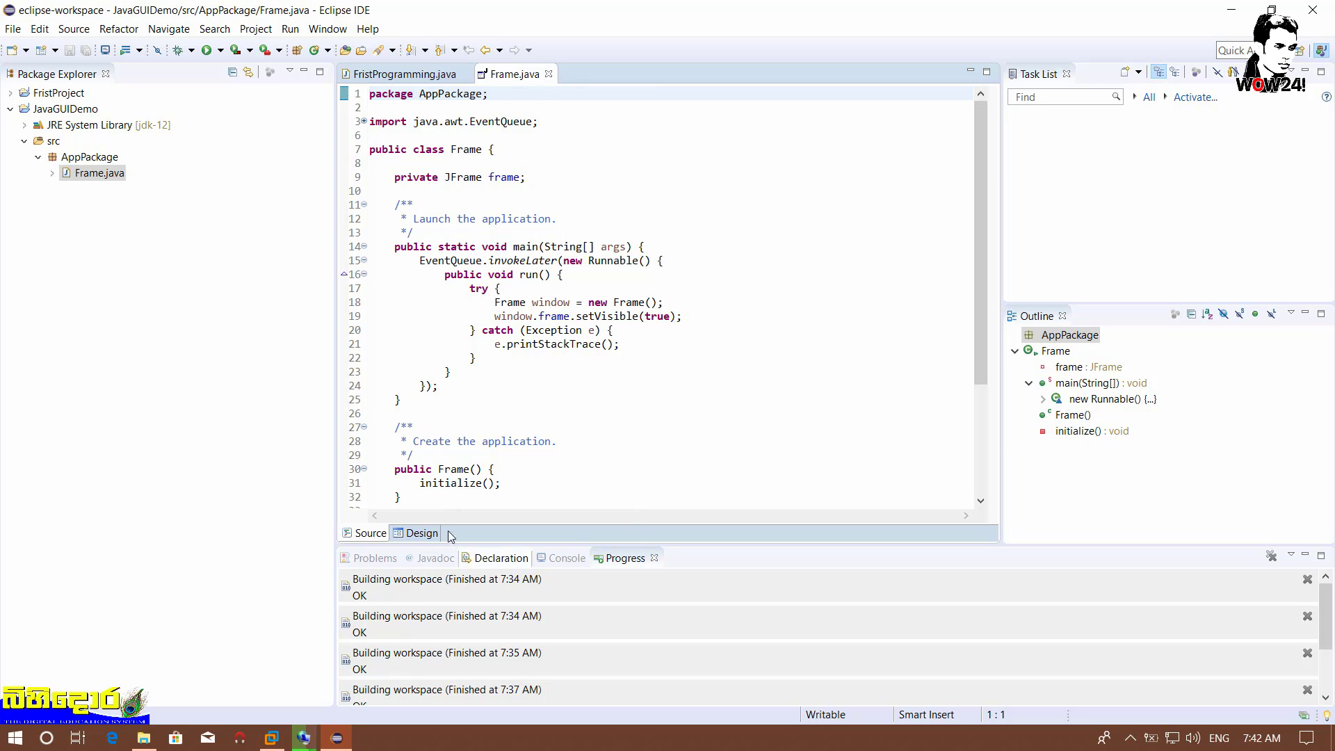
Show Frame.java in the visual design view with the frame component selected, and maximize its editor
left_click(420, 533)
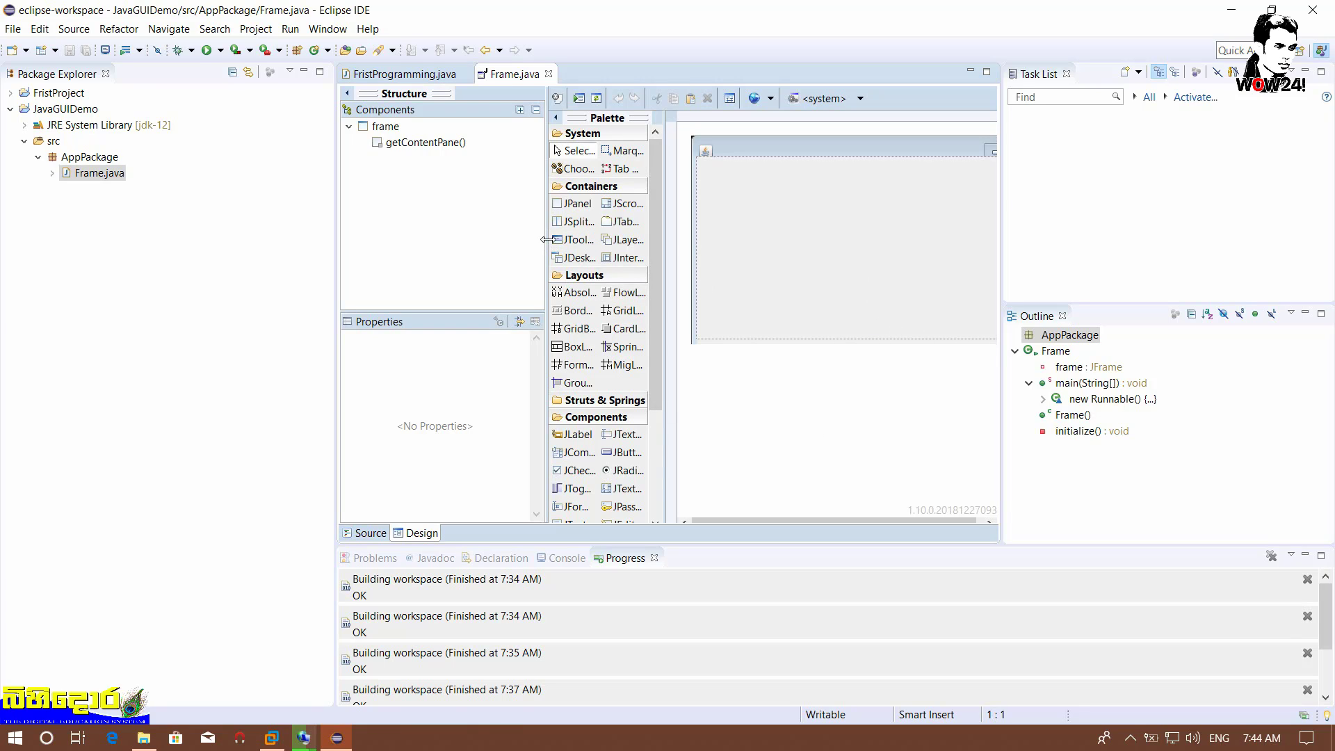
left_click_drag(546, 239, 491, 241)
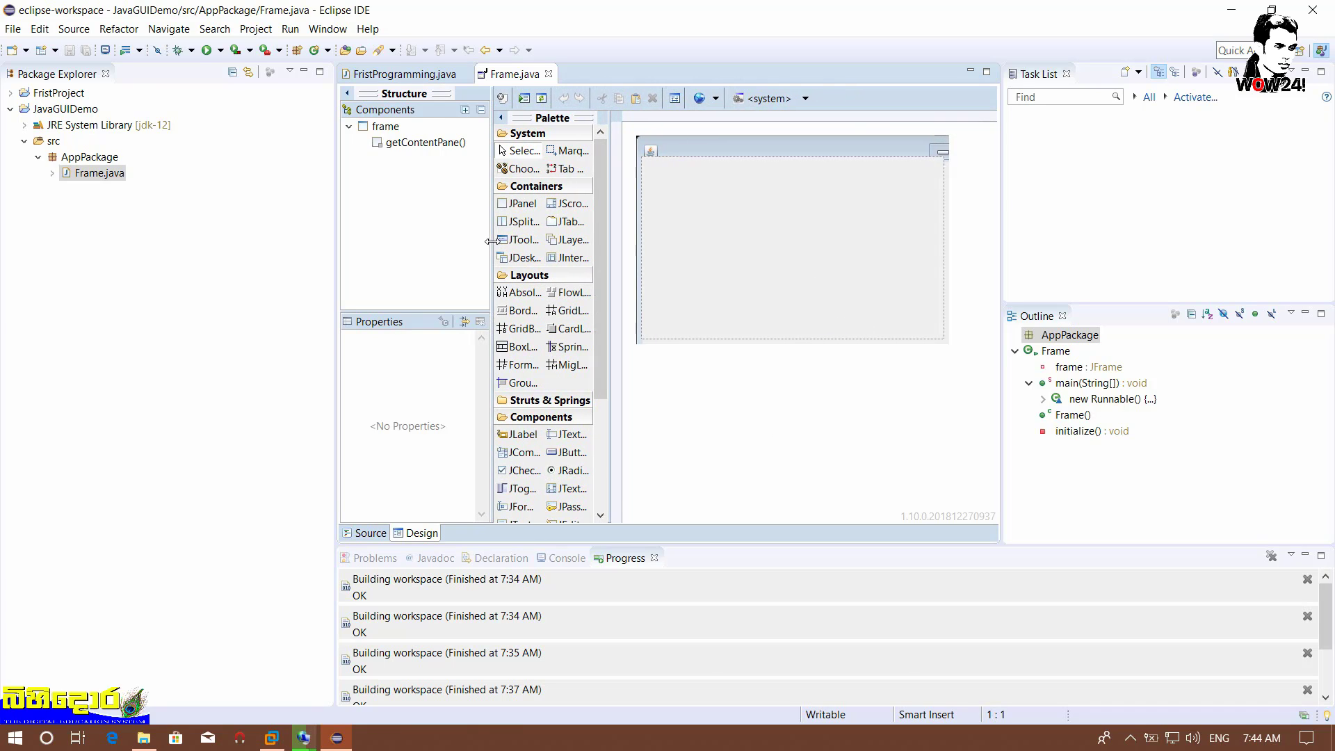
left_click(384, 127)
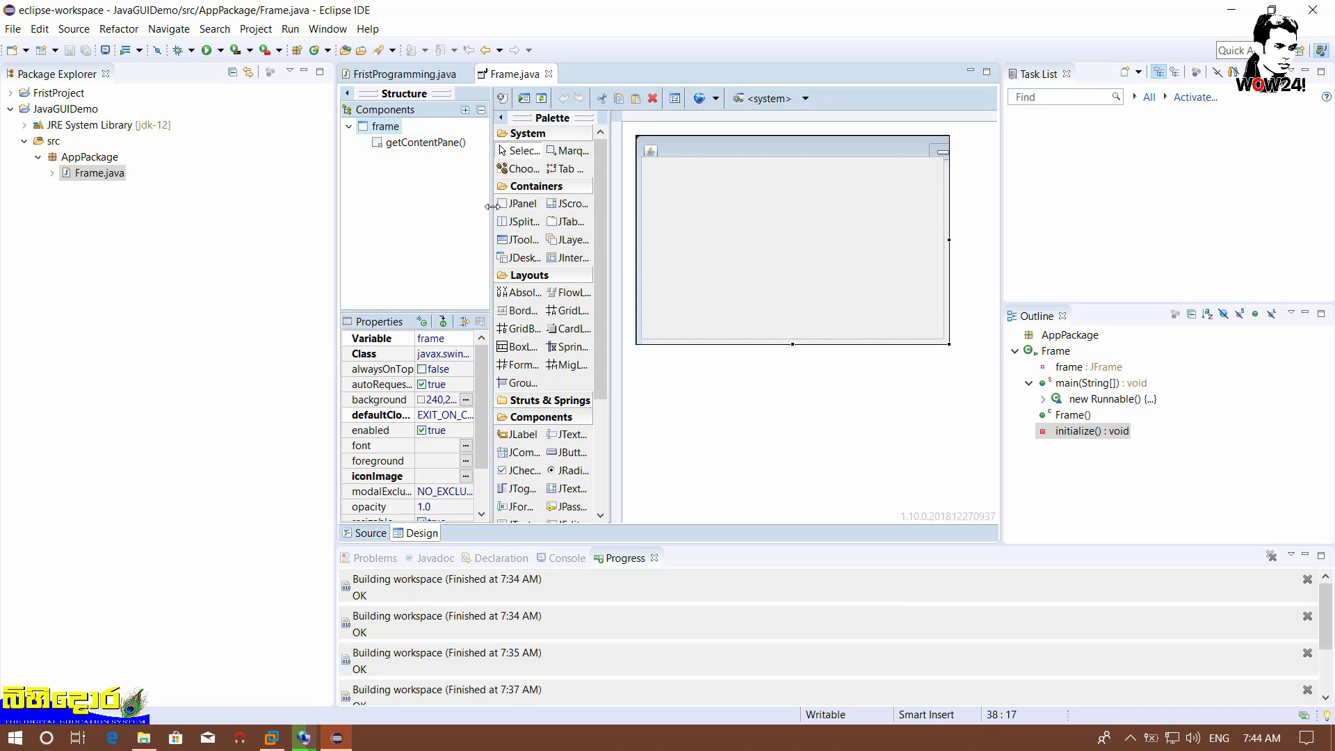
left_click_drag(491, 206, 555, 210)
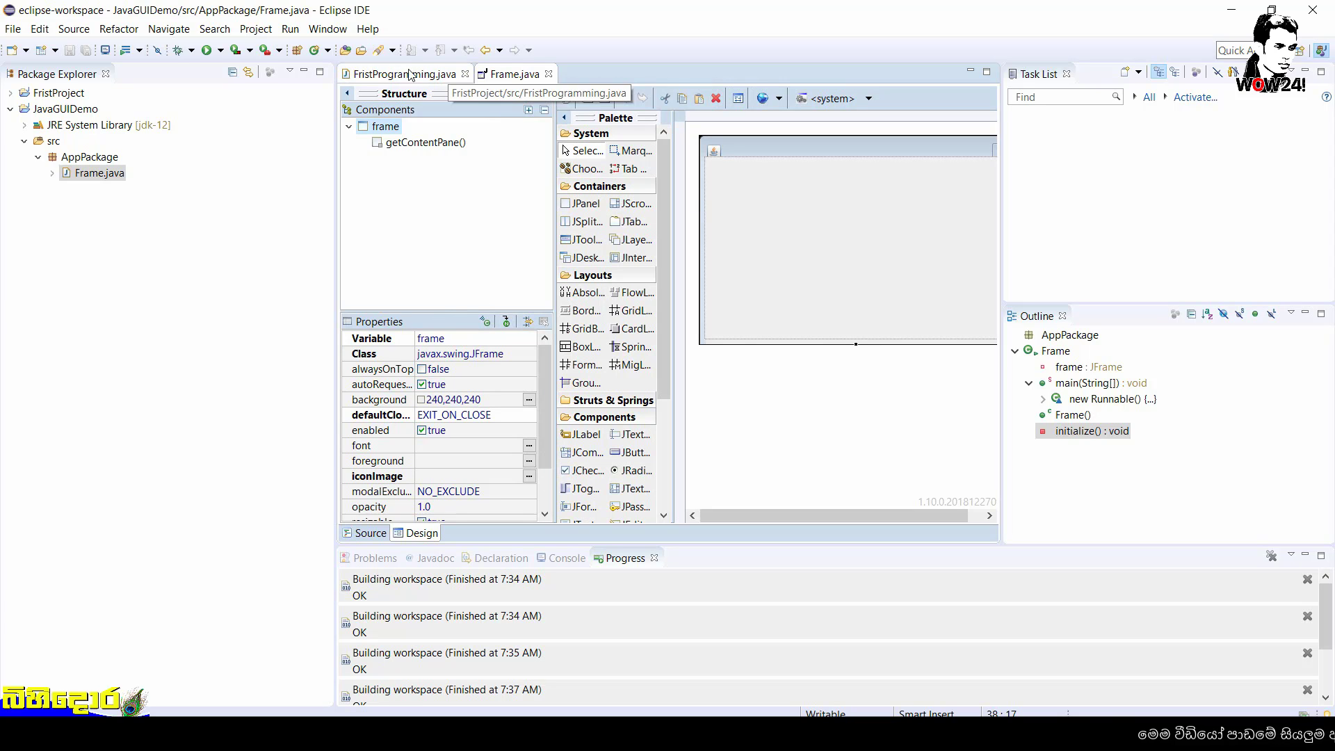
double_click(505, 77)
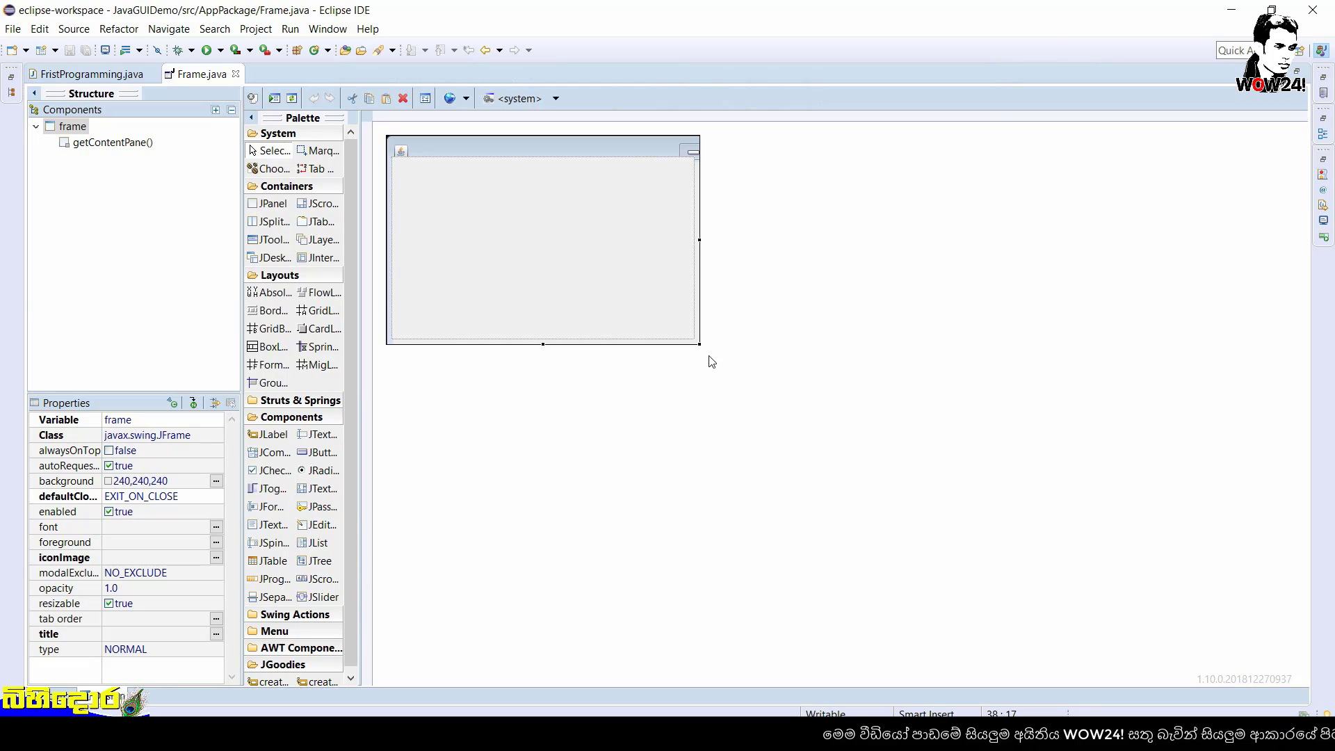
Enlarge the frame on the design canvas in both directions and display the frame component's properties
left_click_drag(701, 343, 791, 367)
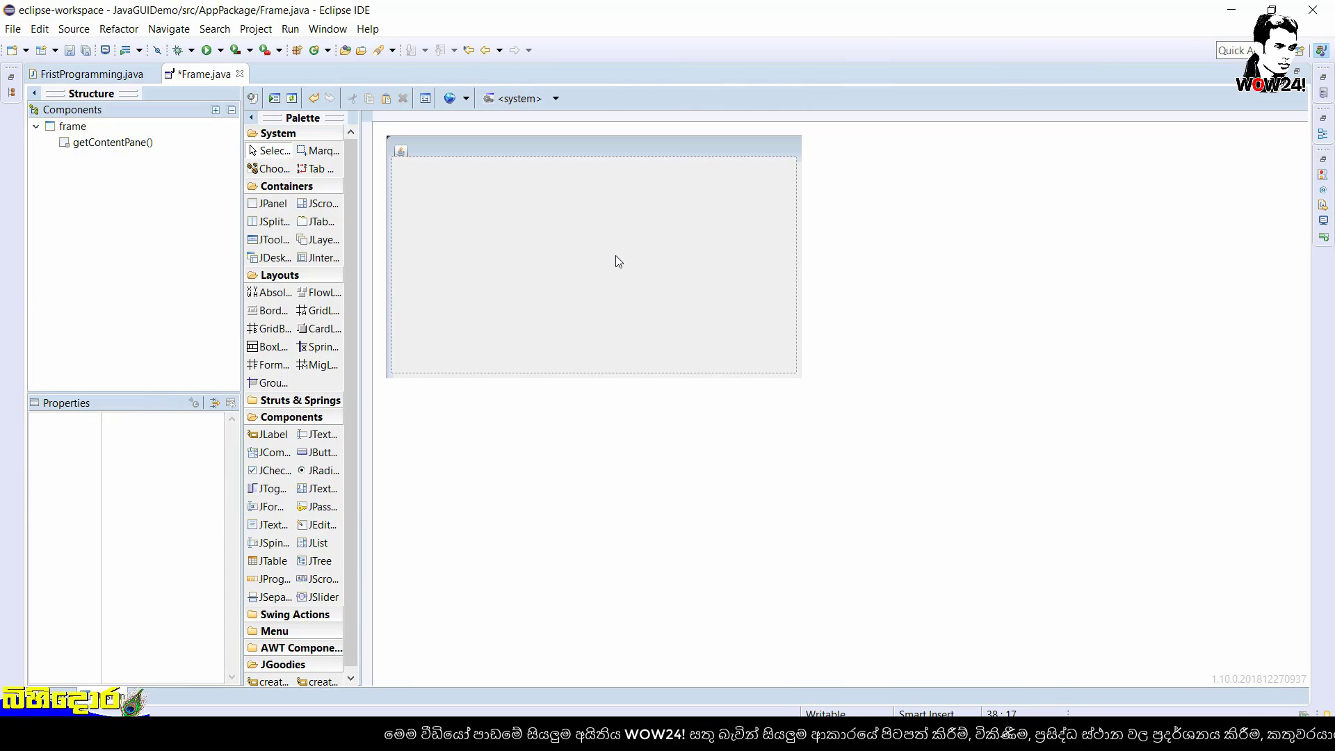
left_click(616, 257)
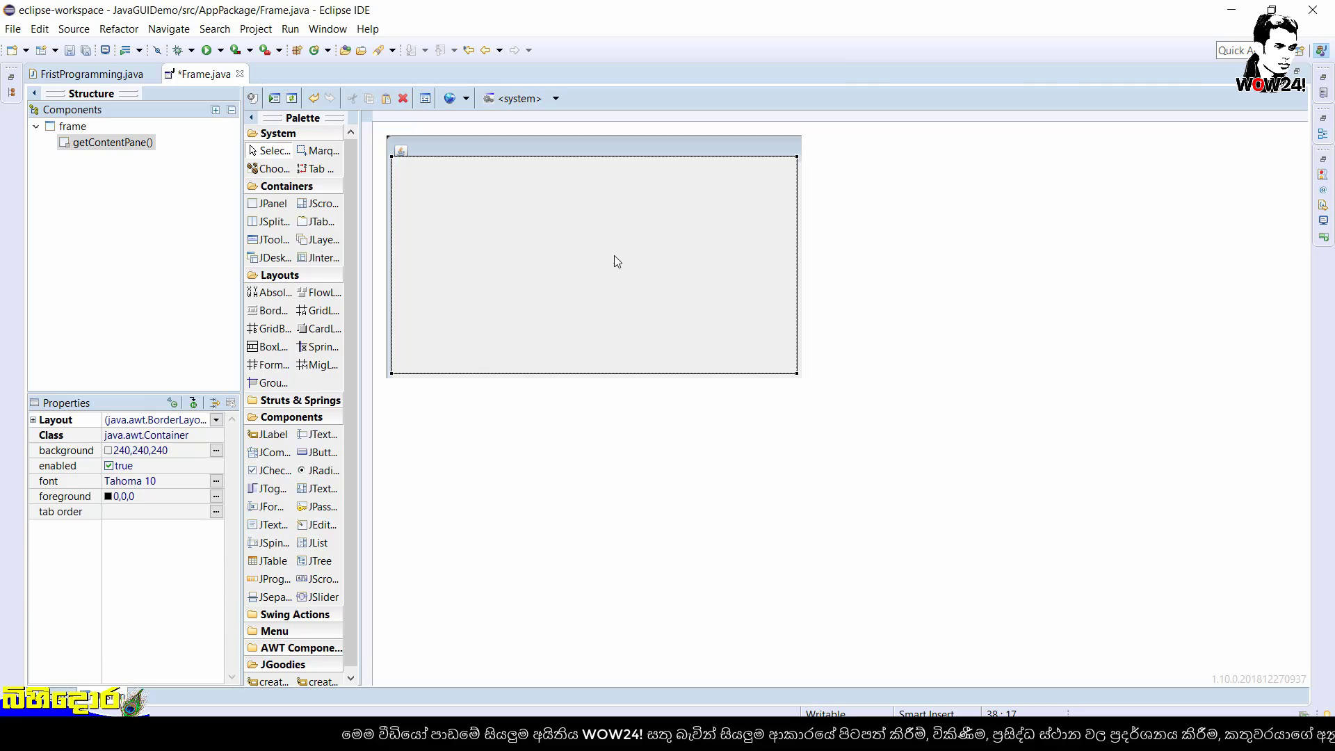
left_click(70, 127)
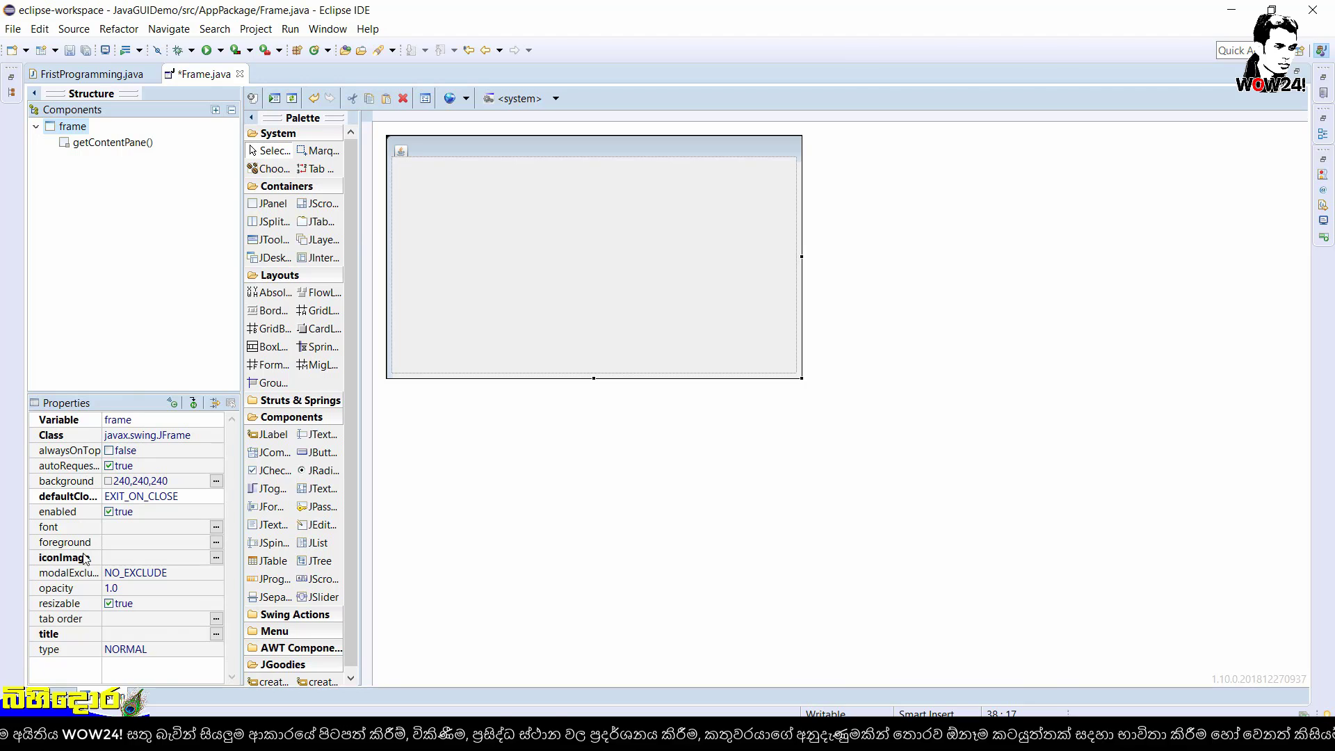
mouse_move(87, 604)
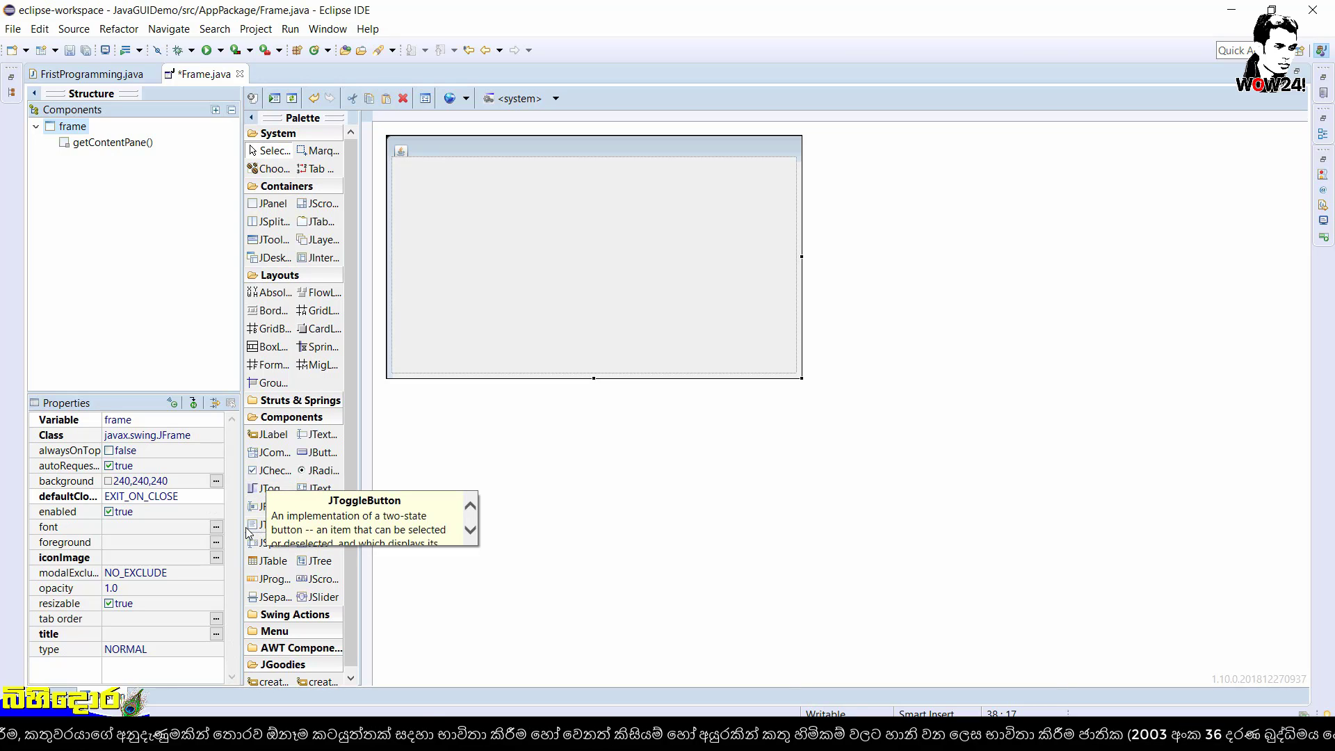
Widen the component palette to show full component names, and enlarge the frame further in width and height
mouse_move(249, 533)
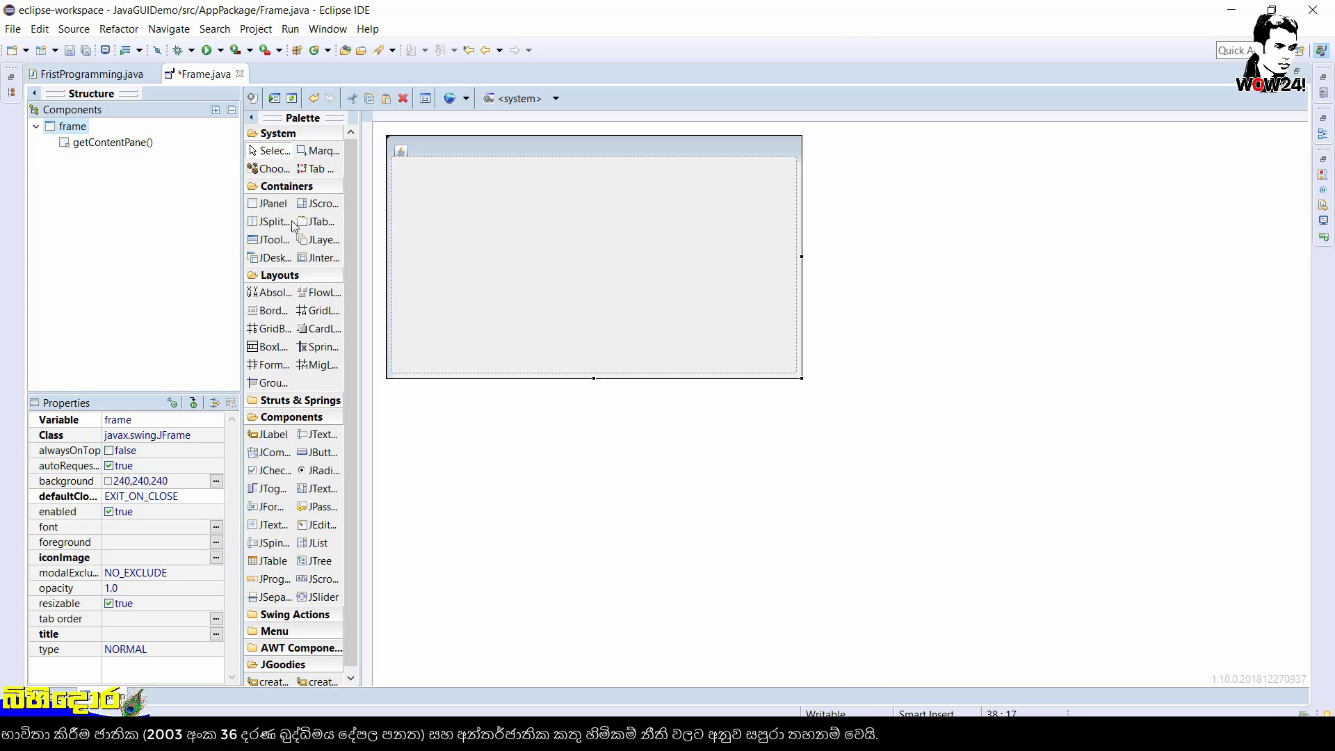
left_click_drag(357, 204, 481, 212)
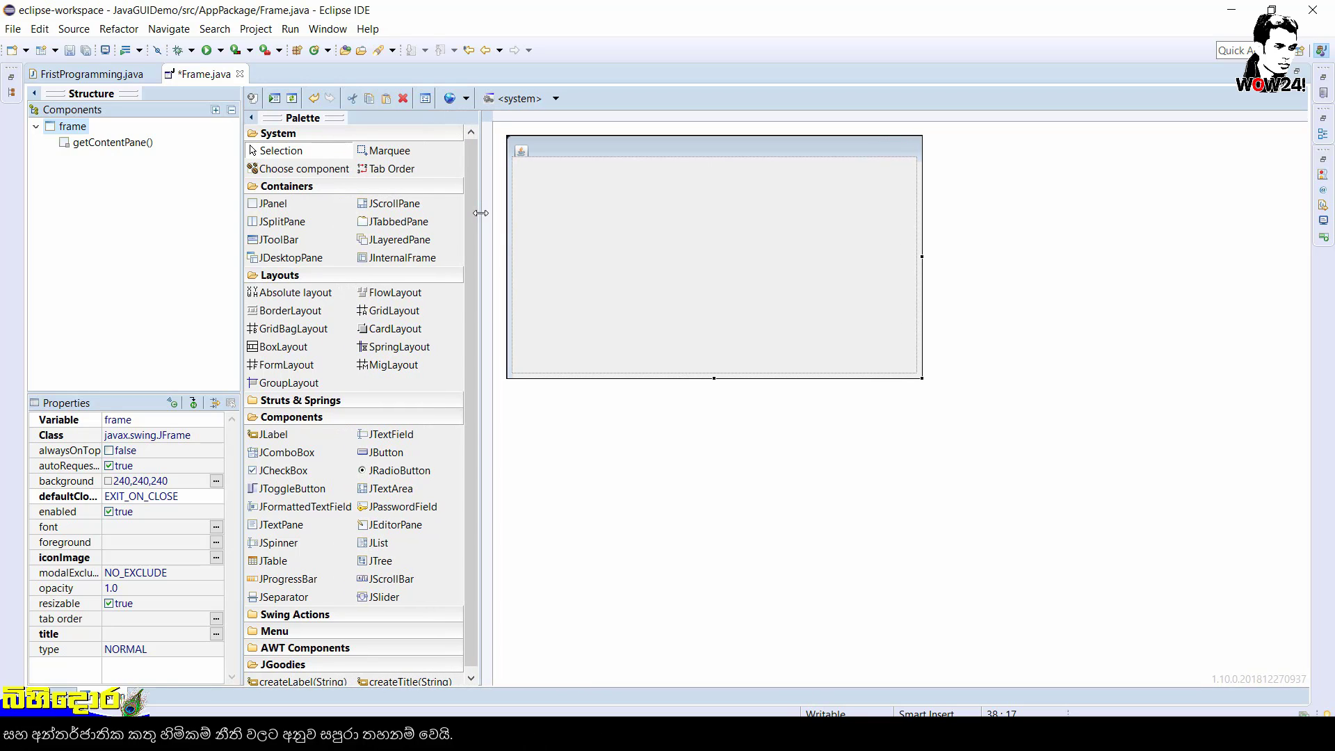
left_click(875, 313)
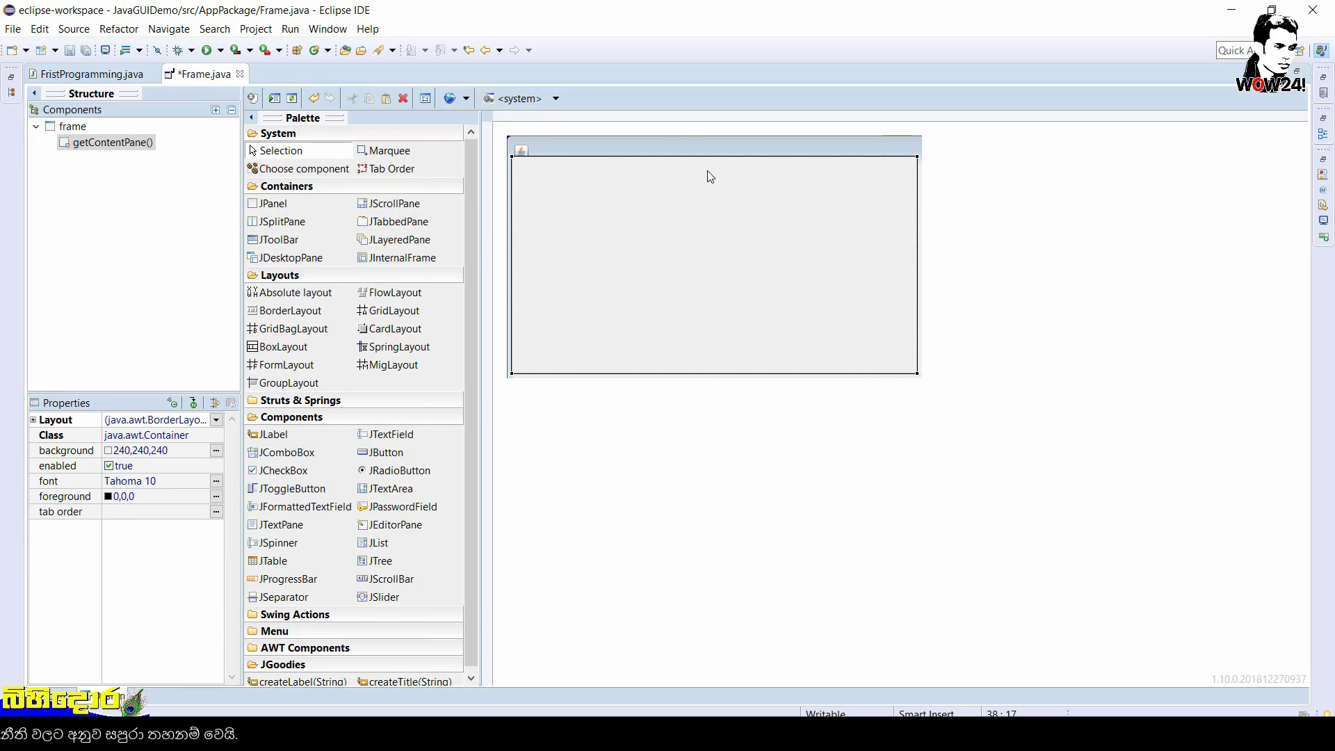
left_click(679, 151)
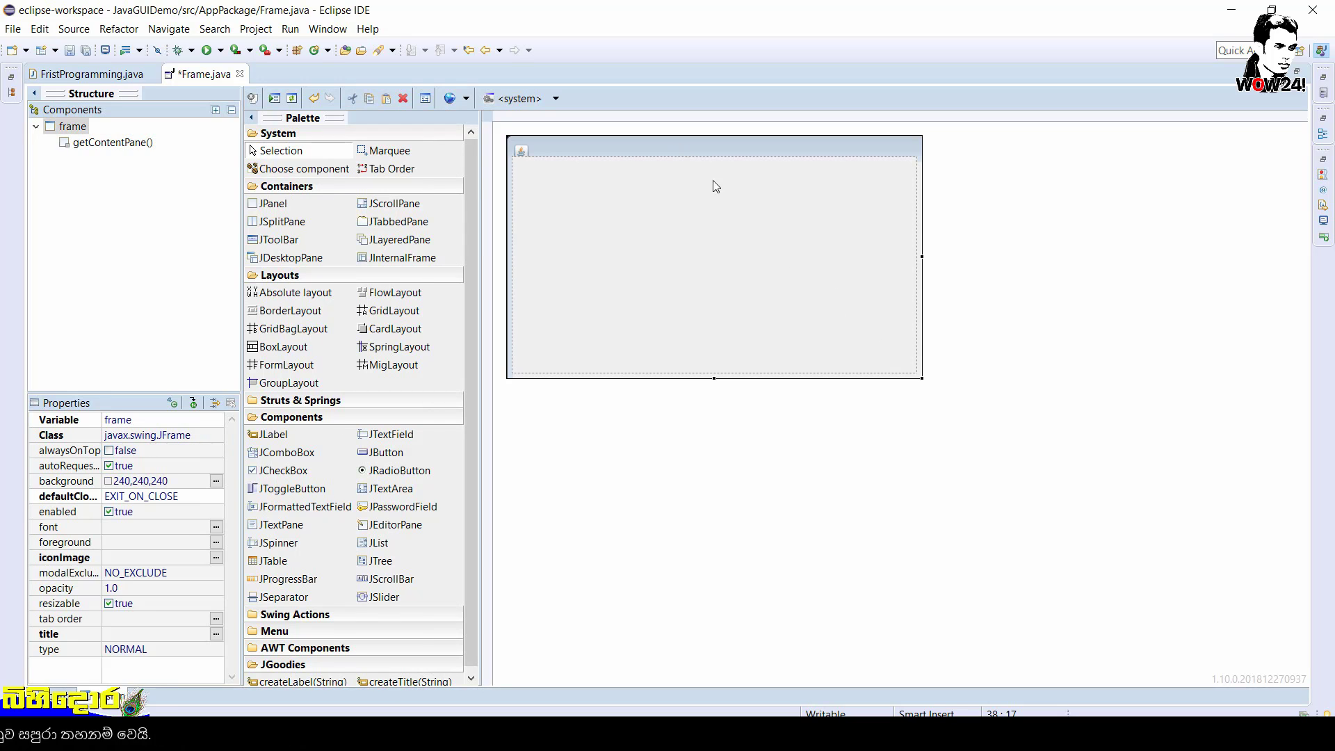
left_click_drag(925, 377, 989, 414)
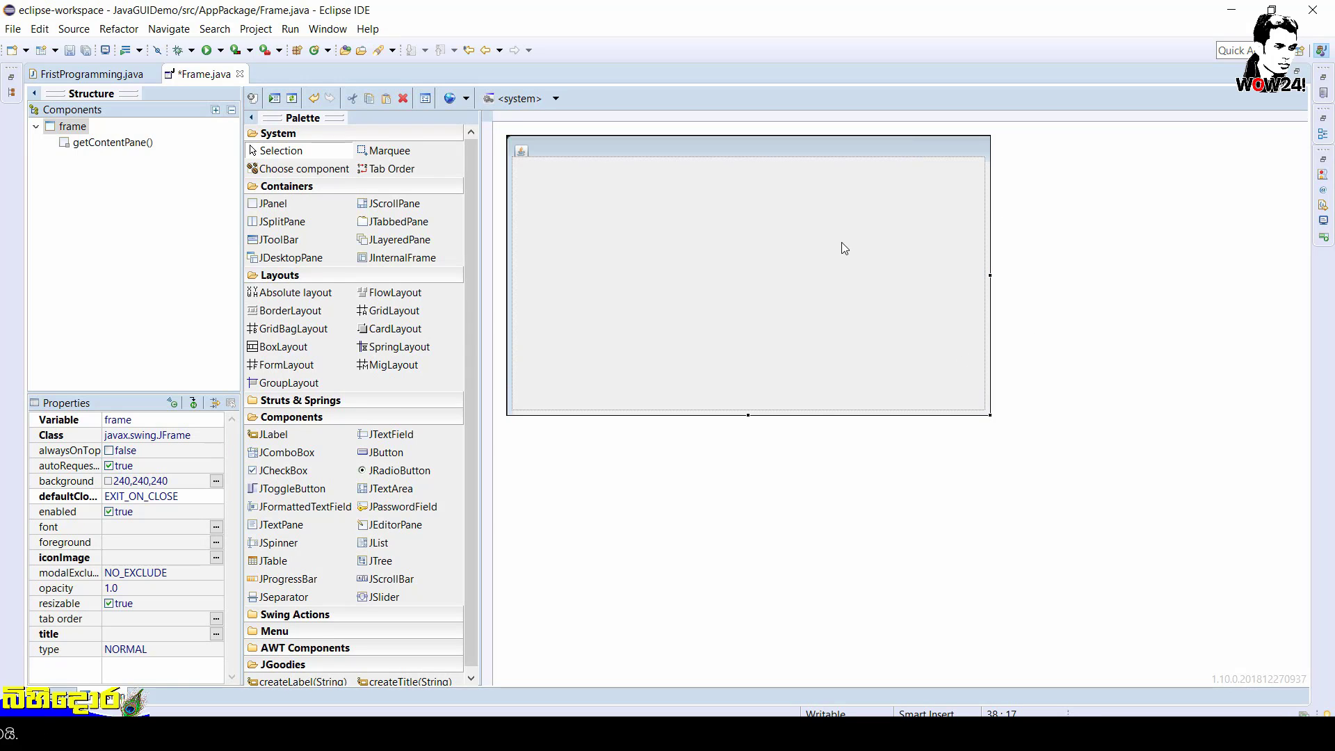
left_click(823, 442)
left_click(788, 320)
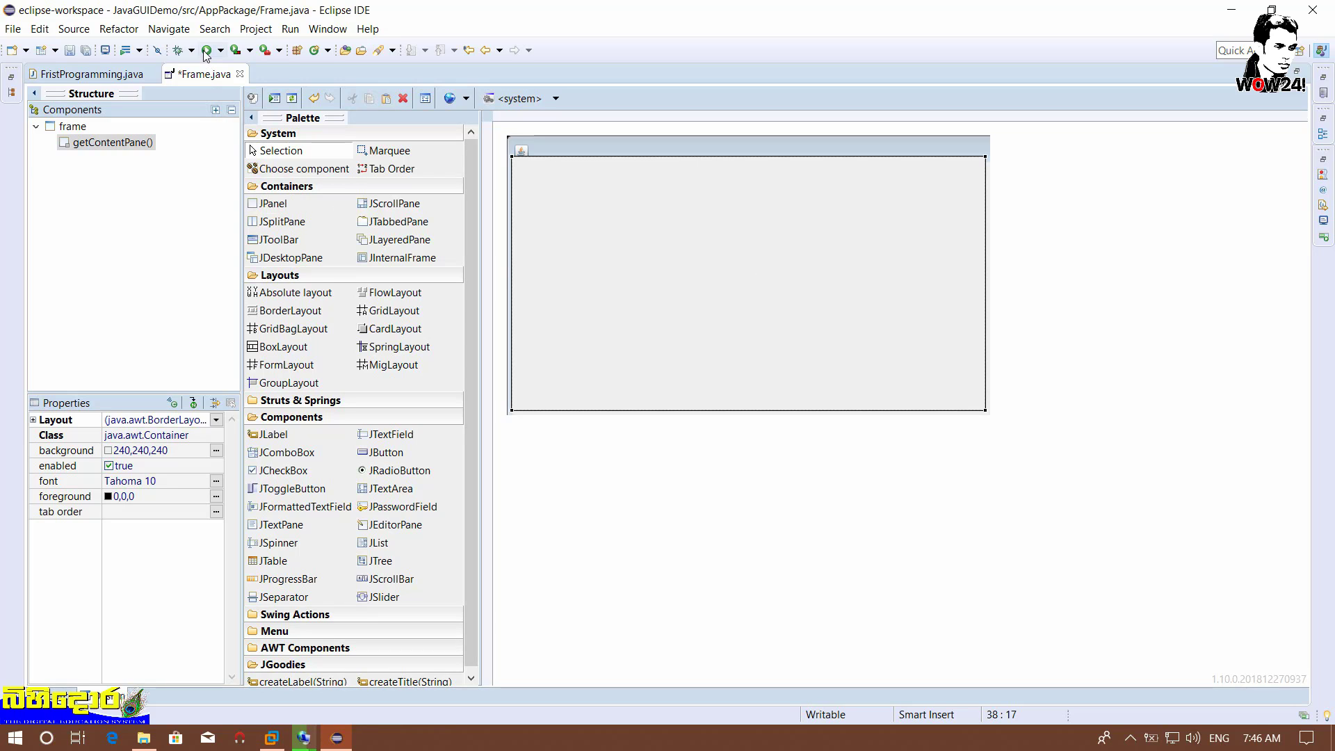
Save Frame.java and run the application, moving its window over the design canvas before closing it
key("ctrl+s")
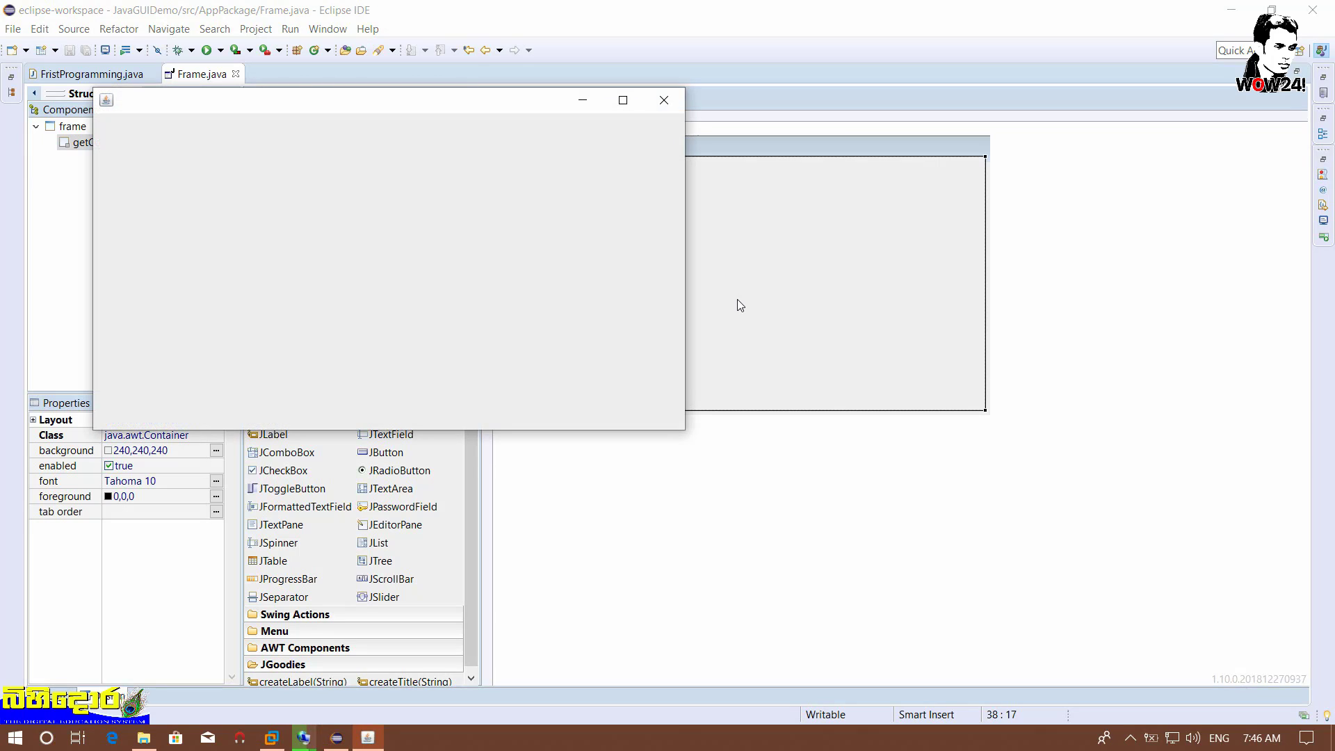
left_click_drag(407, 110, 779, 233)
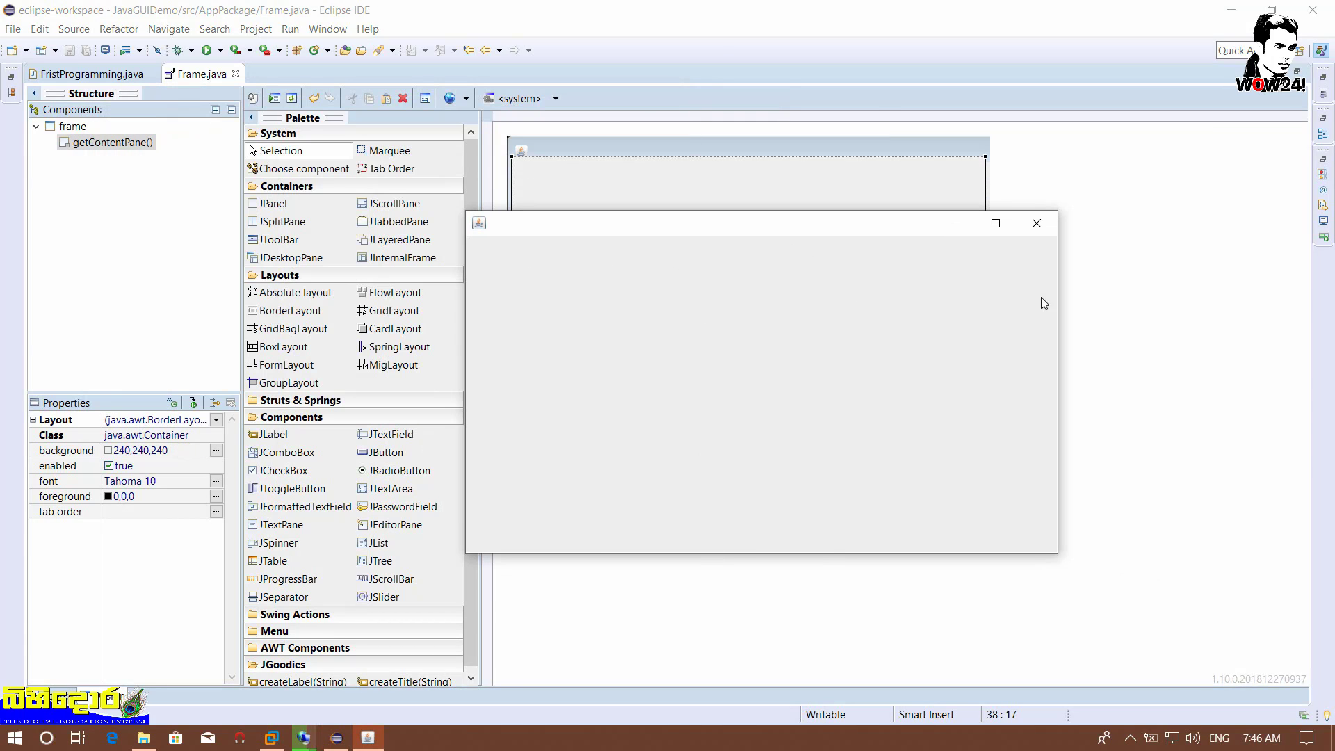
left_click_drag(690, 235, 727, 219)
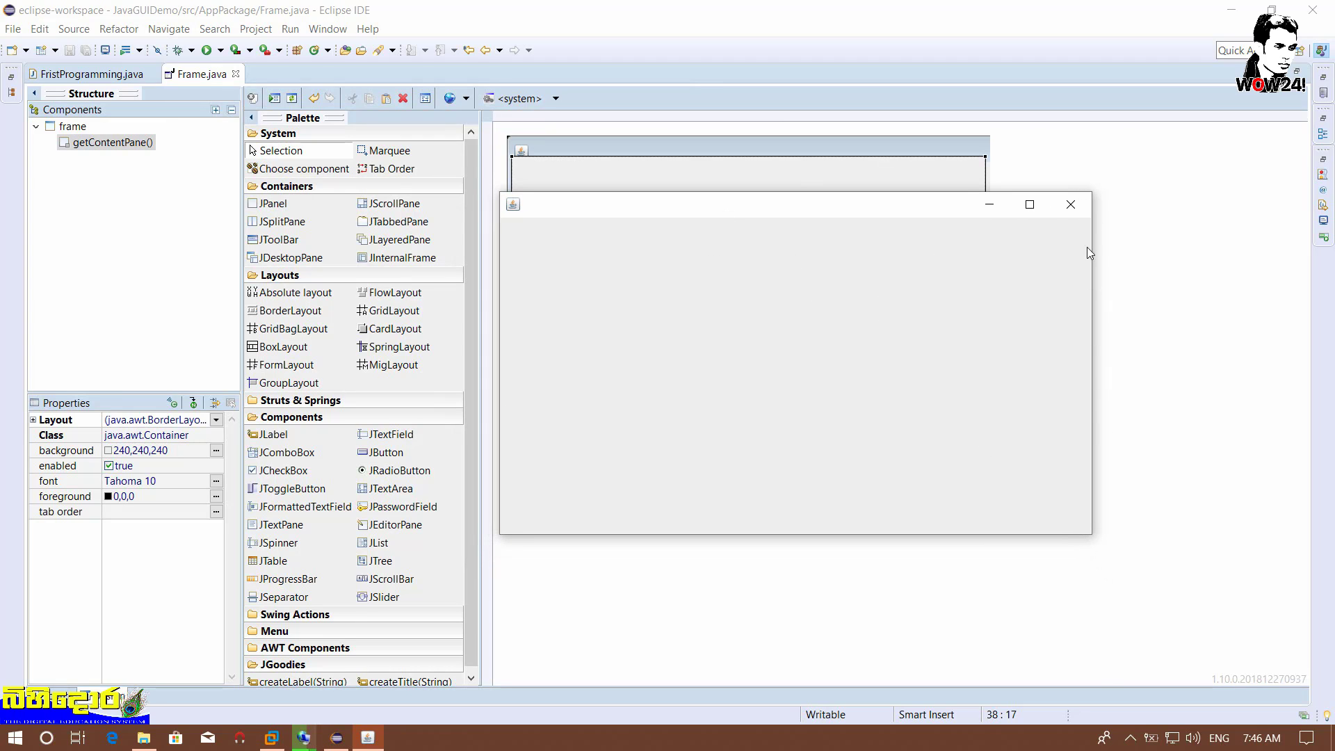
left_click(1070, 204)
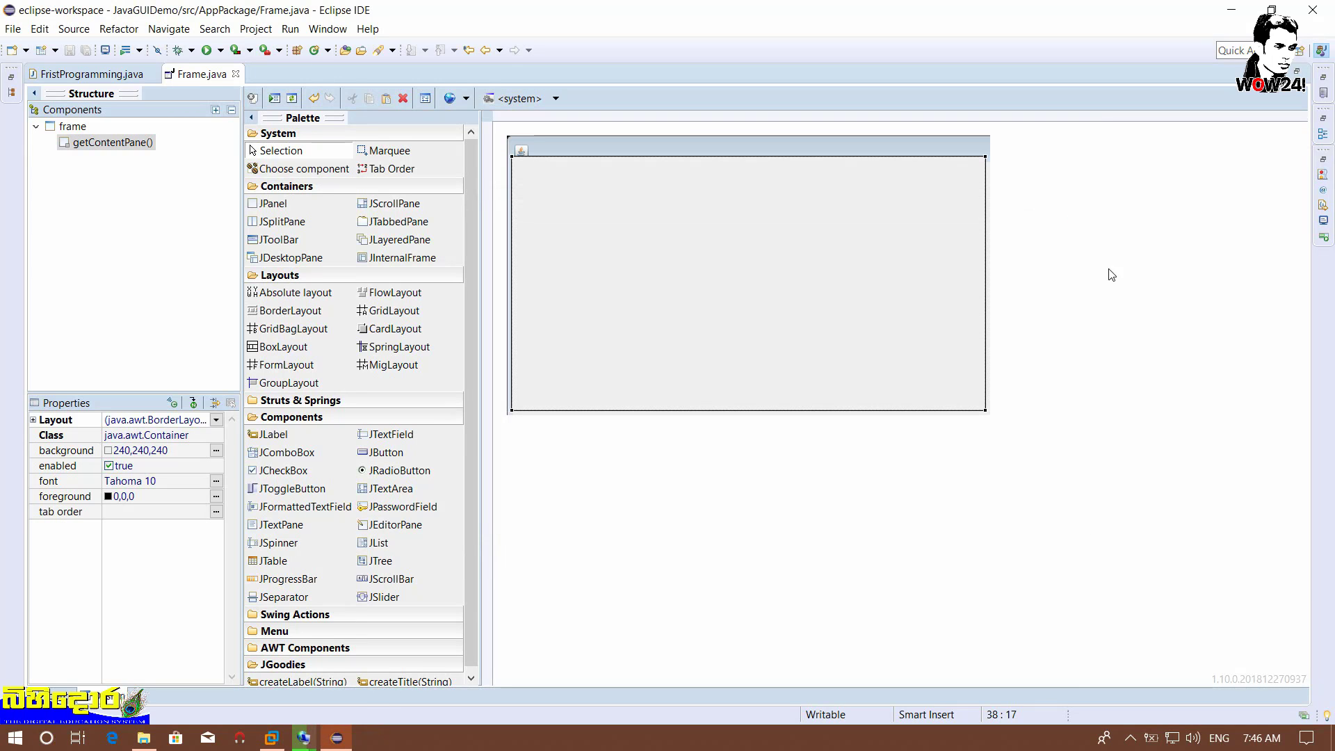